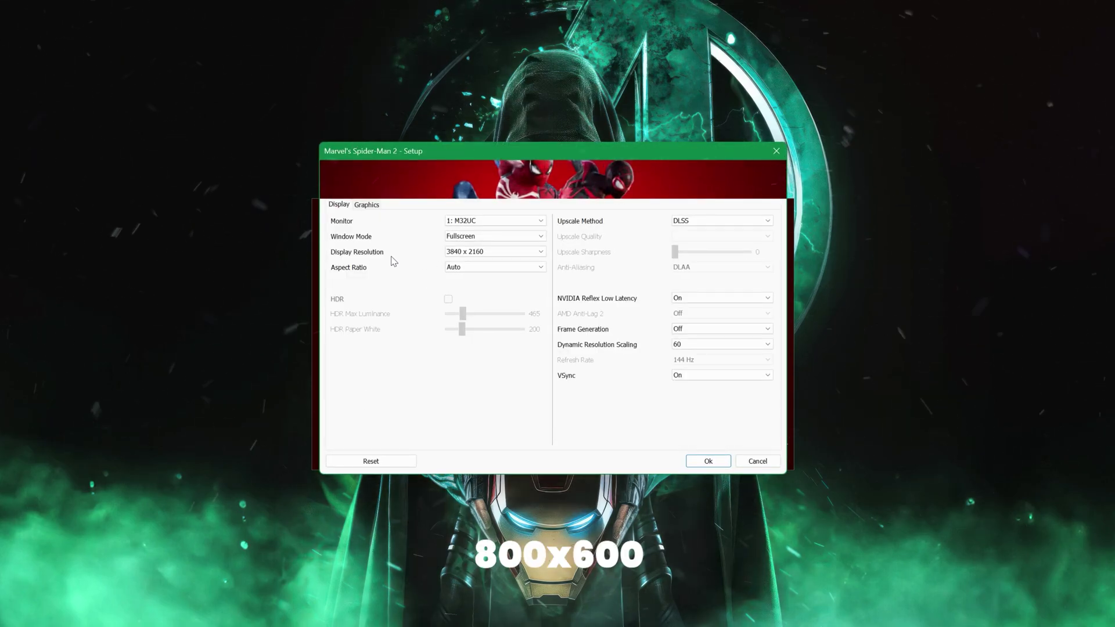
Step: Choose 800 x 600 display resolution, keeping Fullscreen window mode and Auto aspect ratio
click(498, 240)
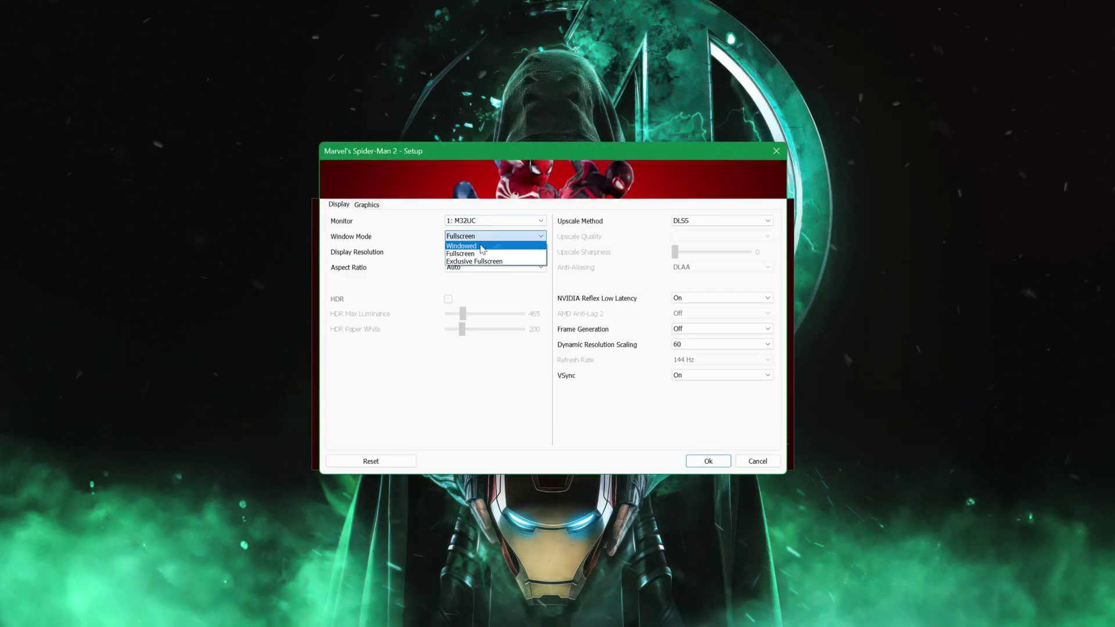
click(467, 243)
click(478, 252)
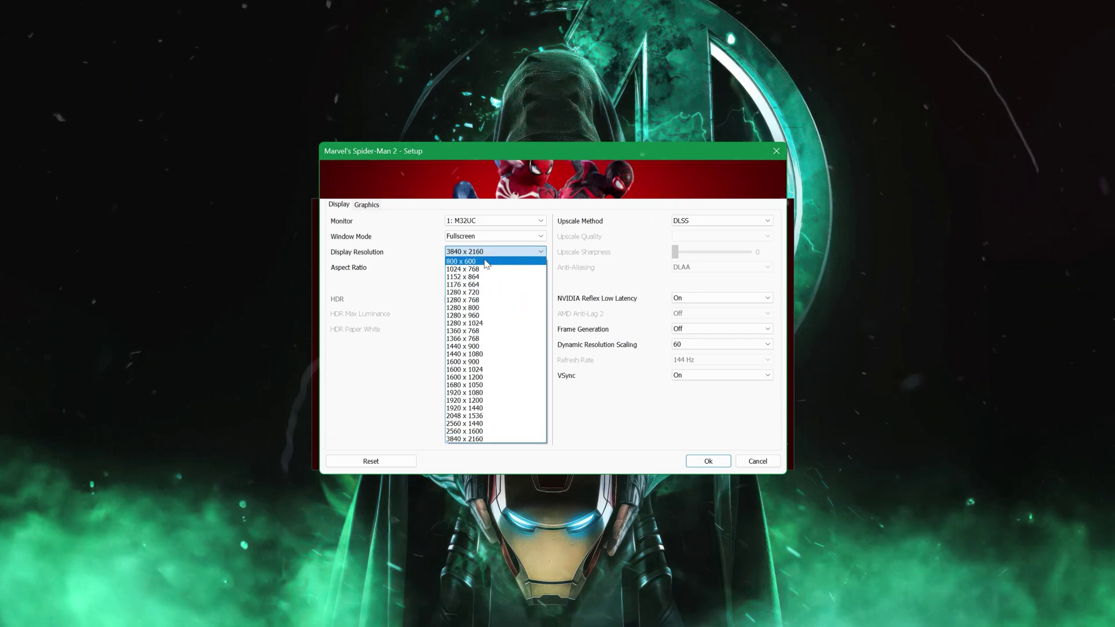
click(469, 262)
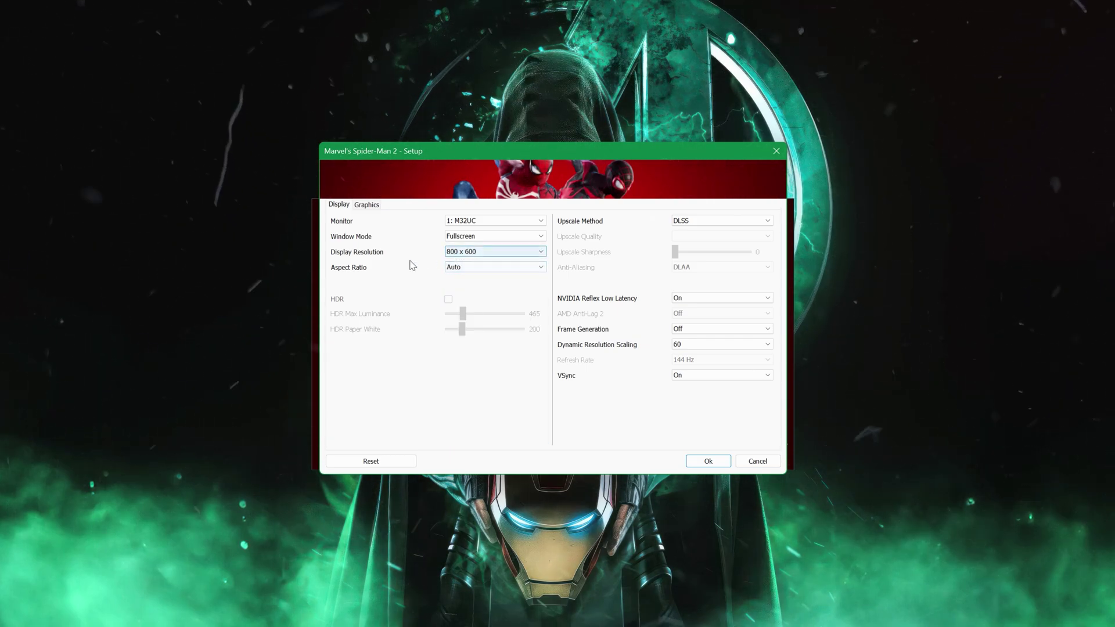
click(540, 267)
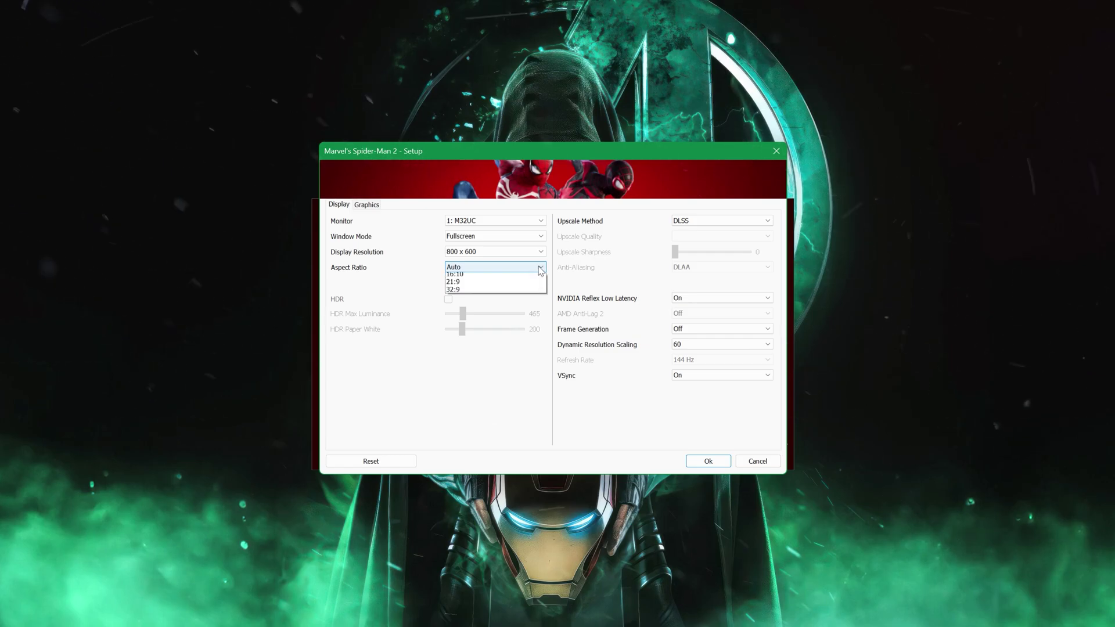
click(511, 278)
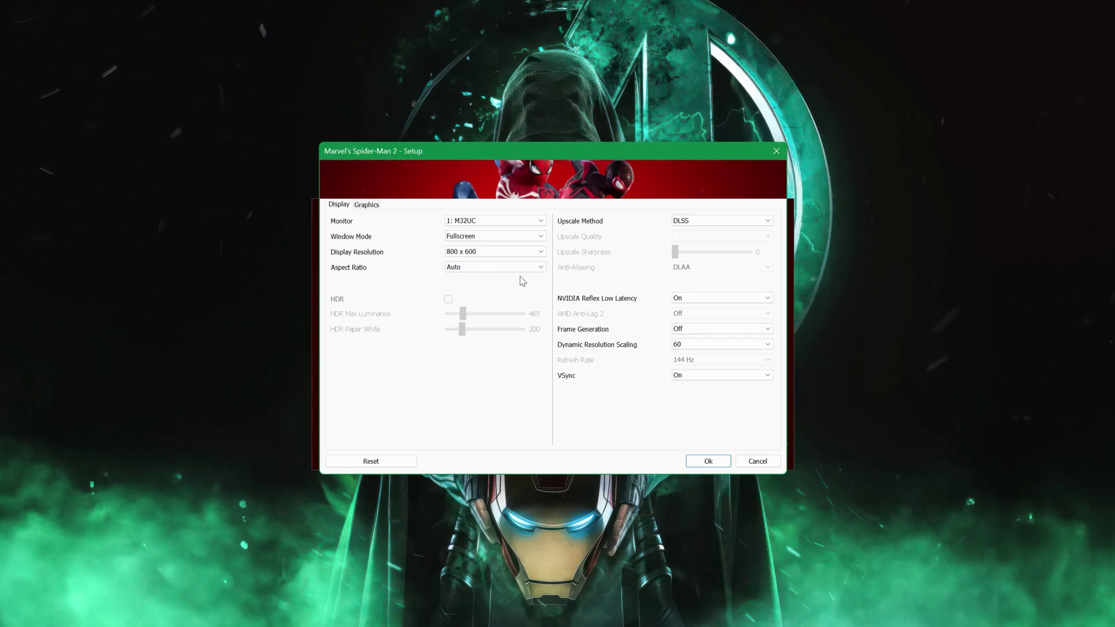
Step: Use FSR 3.1.0 at Ultra Performance, dynamic resolution scaling off, FSR 3.1.0 Frame Generation on
click(737, 221)
click(699, 254)
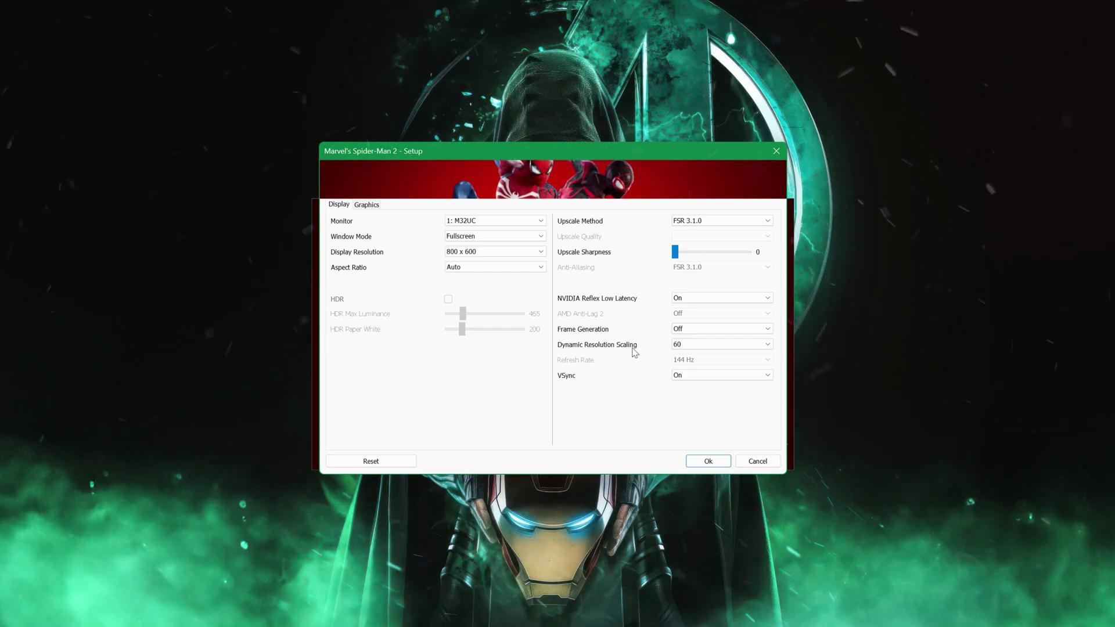
click(674, 345)
click(674, 351)
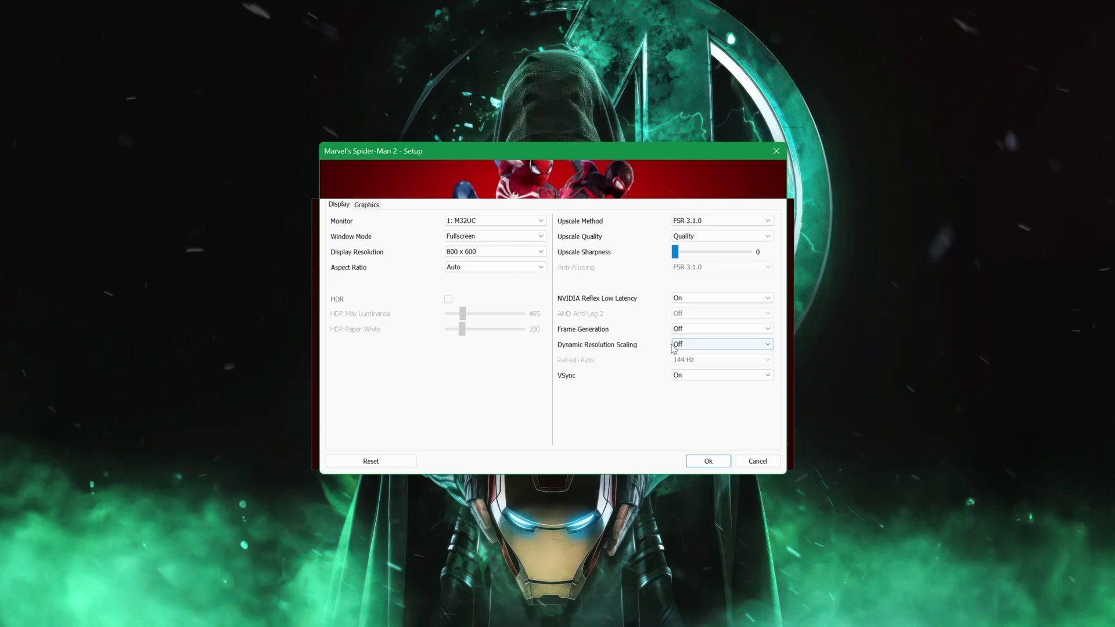
click(710, 237)
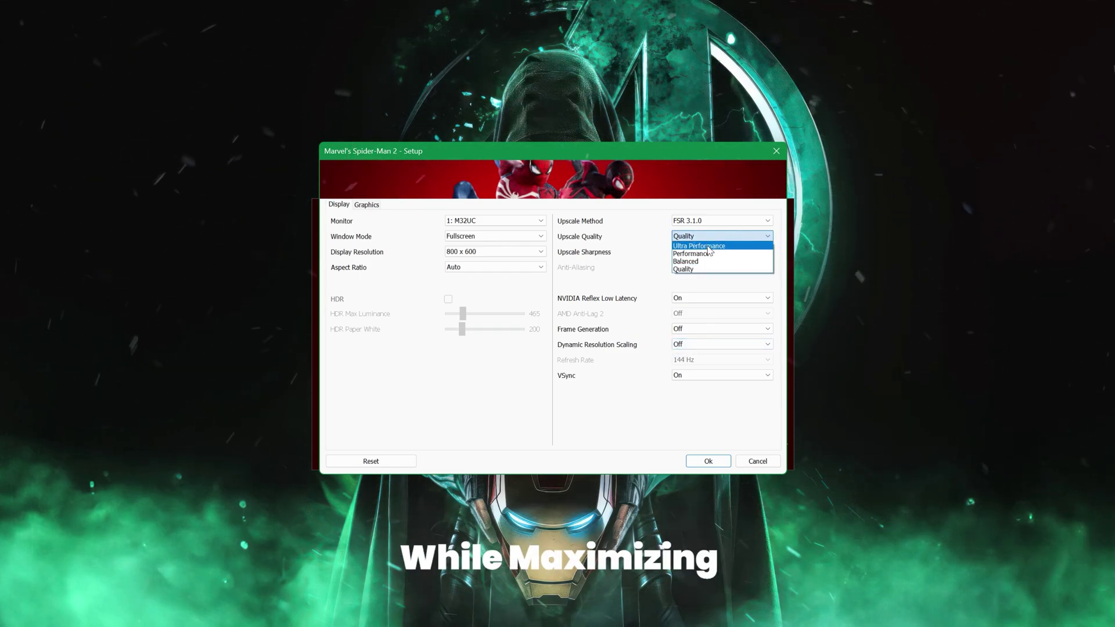
click(708, 246)
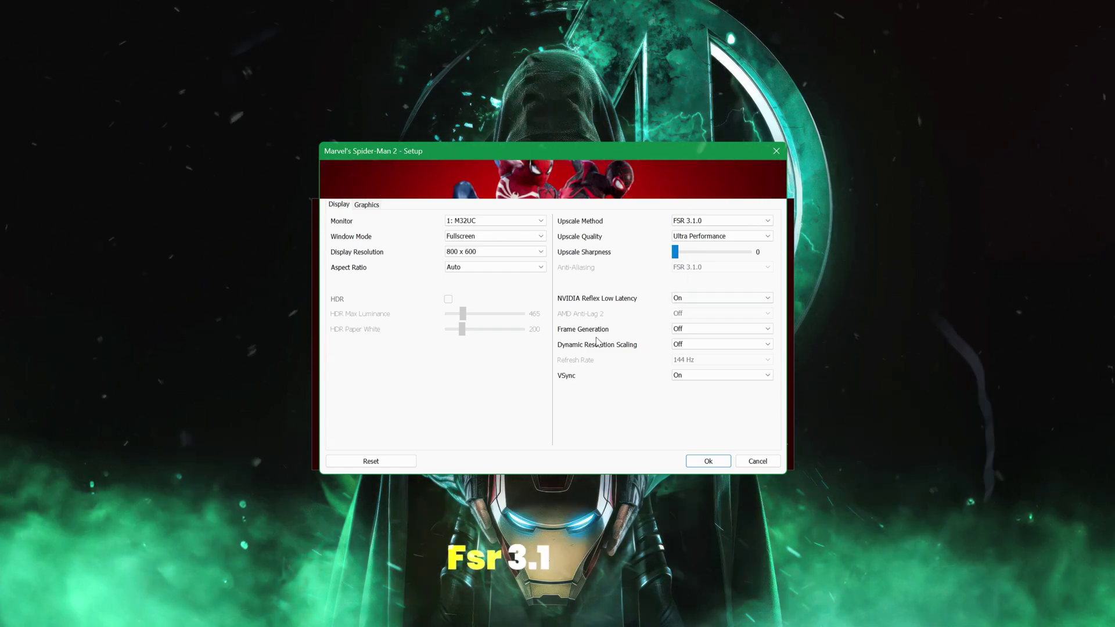
click(698, 329)
click(691, 345)
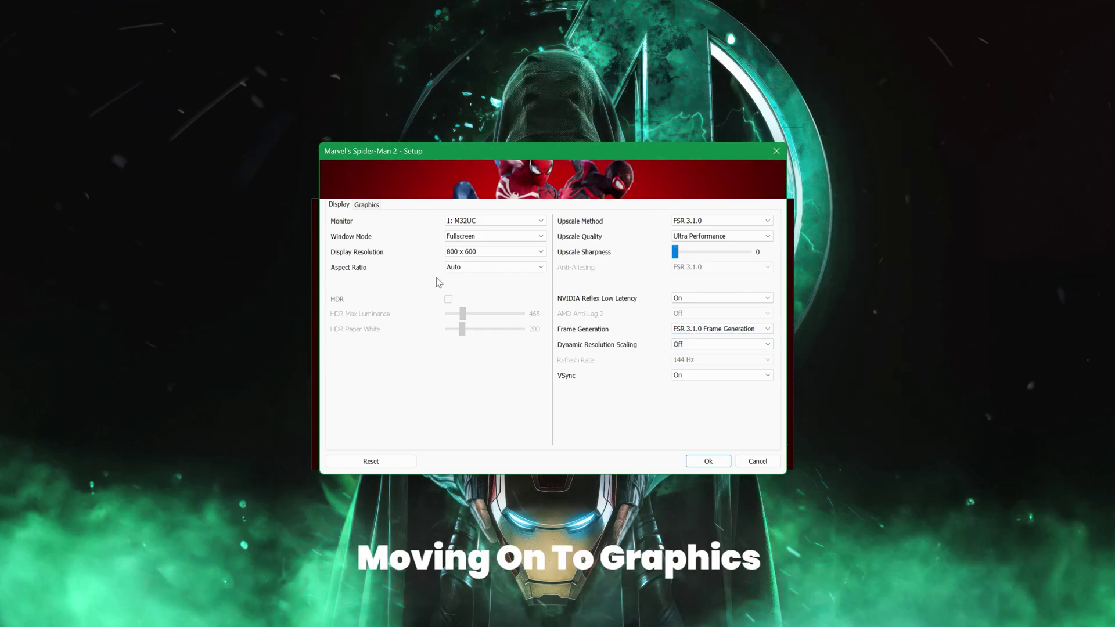
Step: Apply the Very Low graphics preset
click(367, 205)
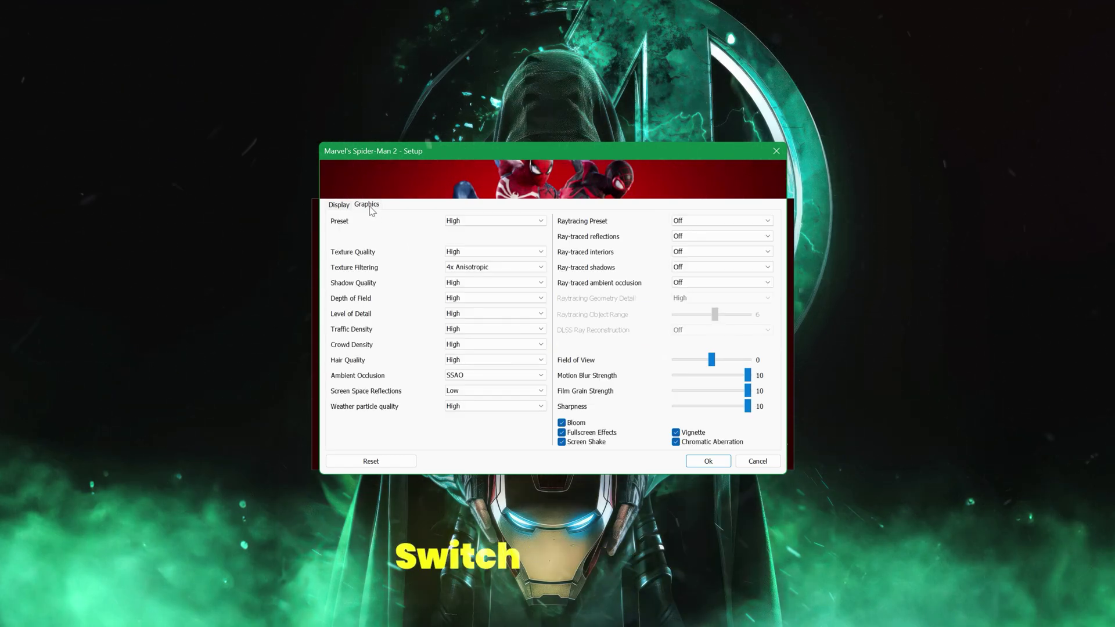
click(494, 221)
click(474, 232)
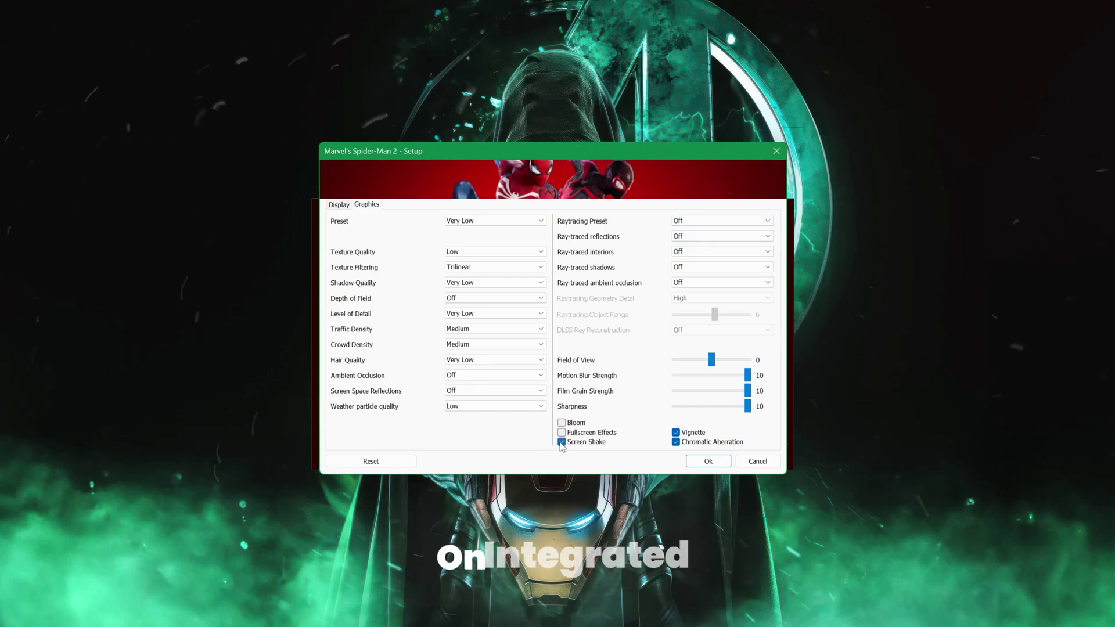
Step: Turn off vignette and chromatic aberration, keep fullscreen effects and screen shake, set motion blur to 0
click(561, 442)
click(675, 433)
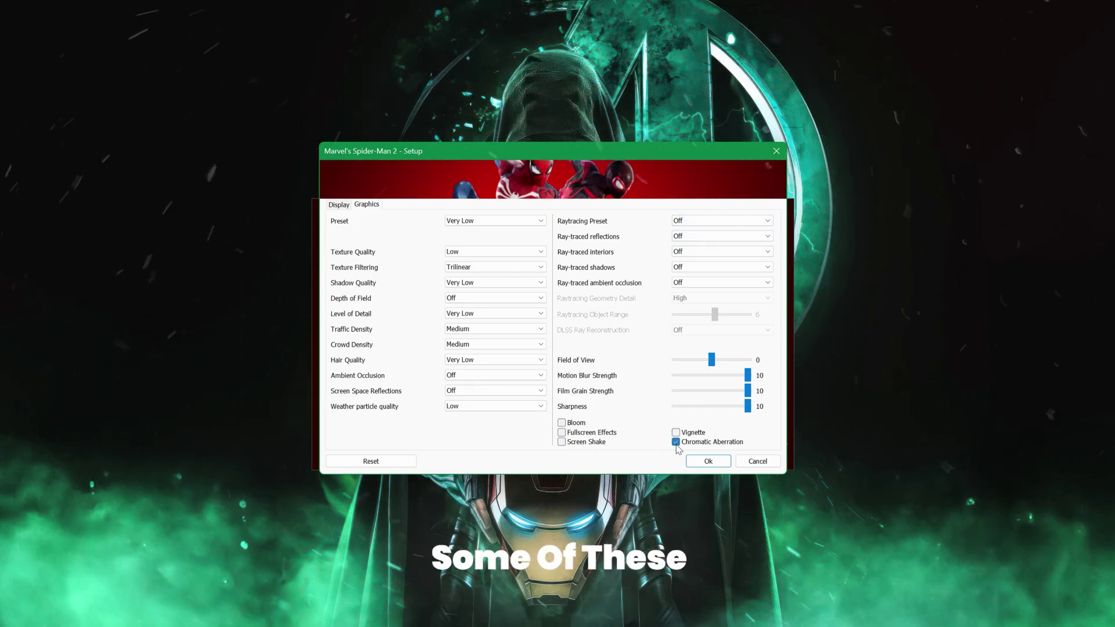
click(676, 442)
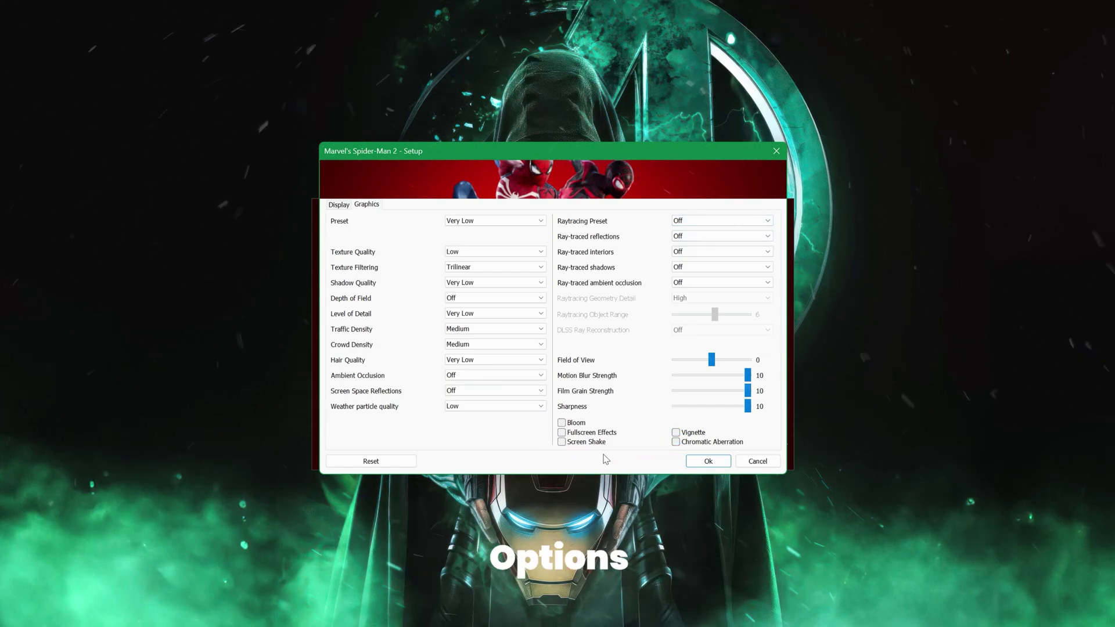
click(561, 433)
click(561, 442)
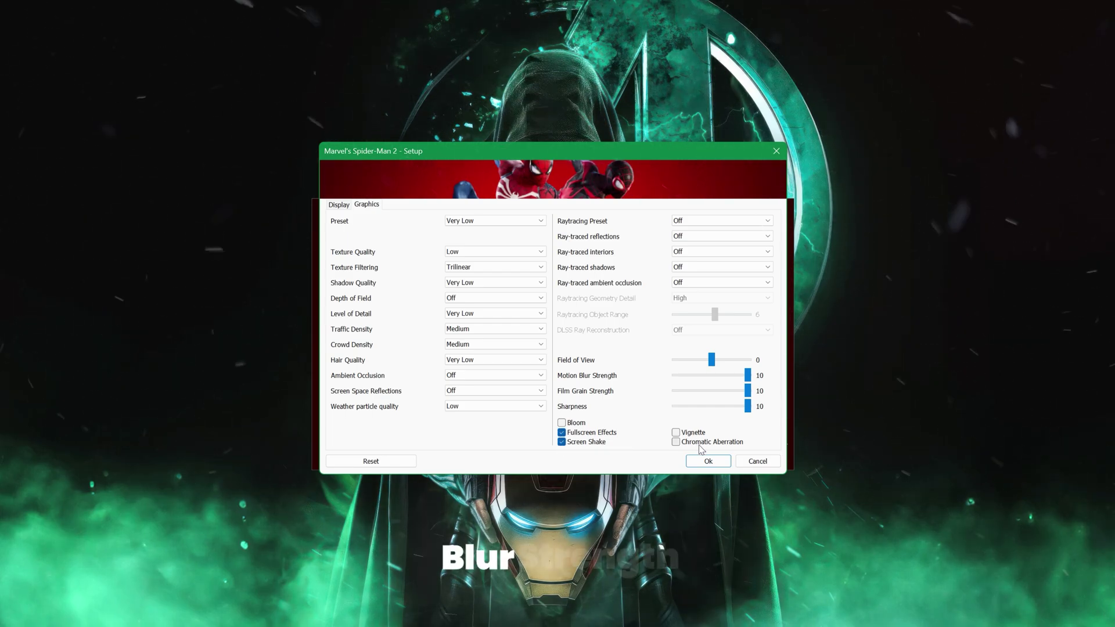
drag(747, 375, 661, 376)
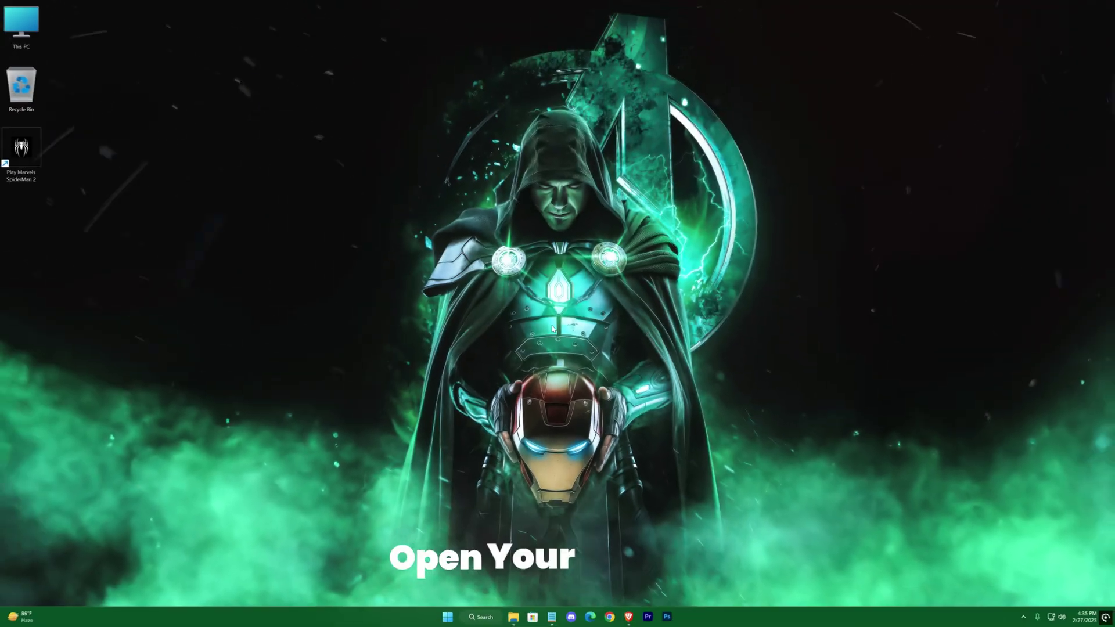
Step: Launch Registry Editor by searching 'regedit' and grant it administrator permission
key(super)
text(regedit)
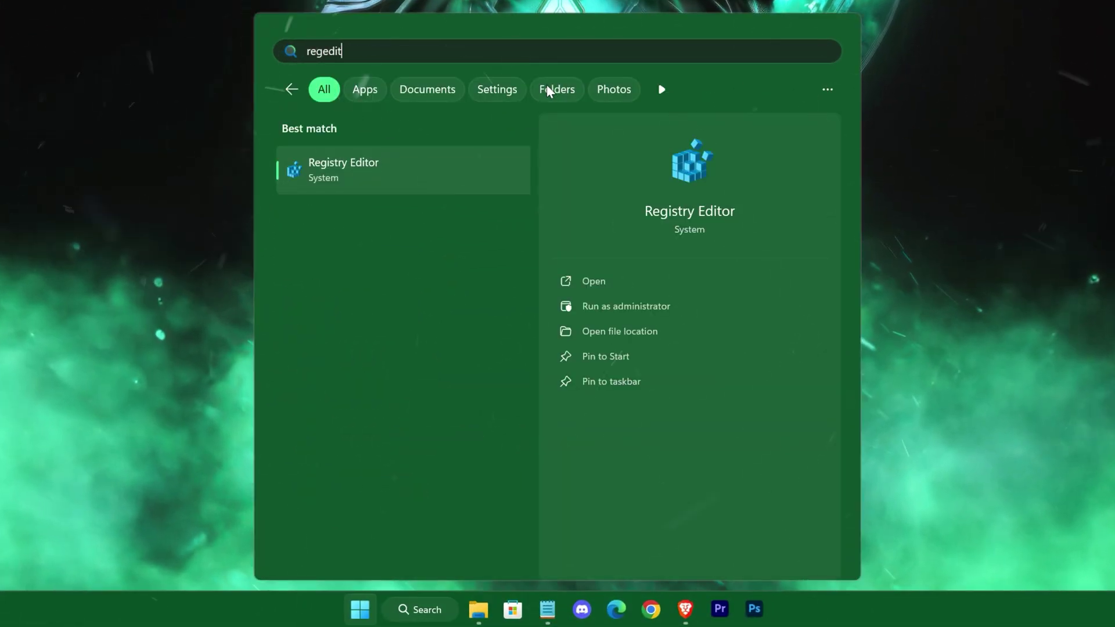
click(626, 306)
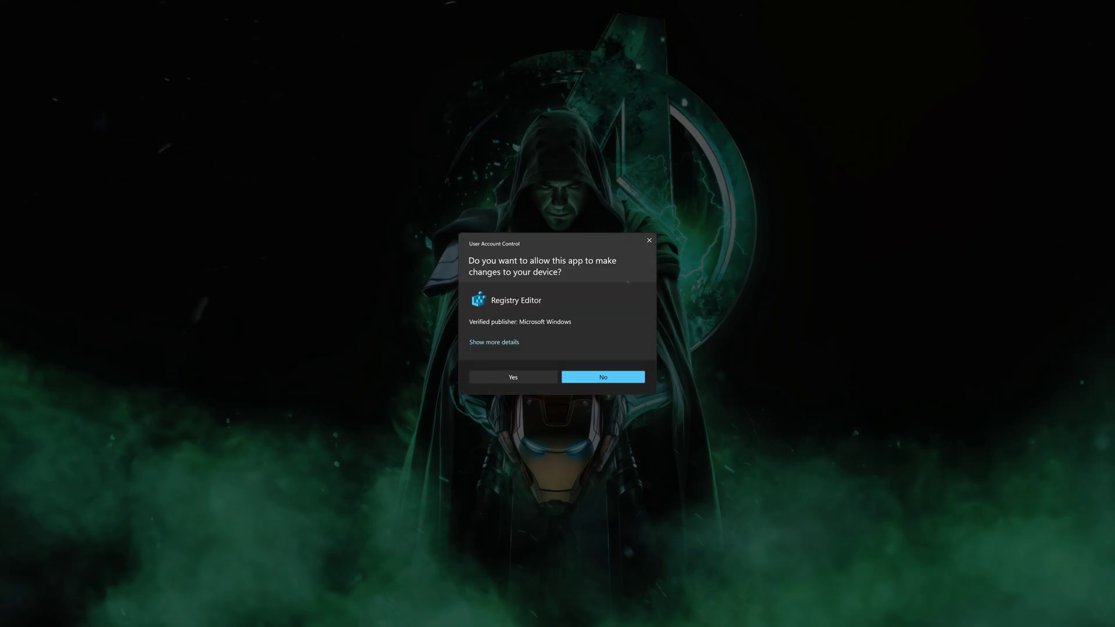
click(519, 378)
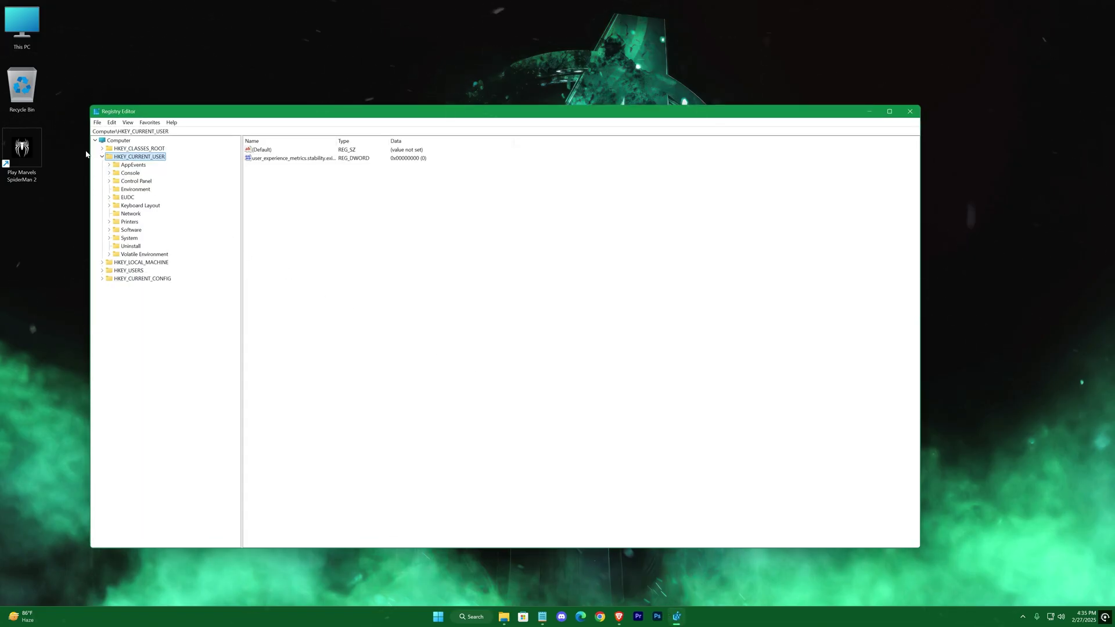
Step: Navigate to HKEY_CURRENT_USER\Software\Insomniac Games\Marvel's Spider-Man 2\Graphics
click(101, 157)
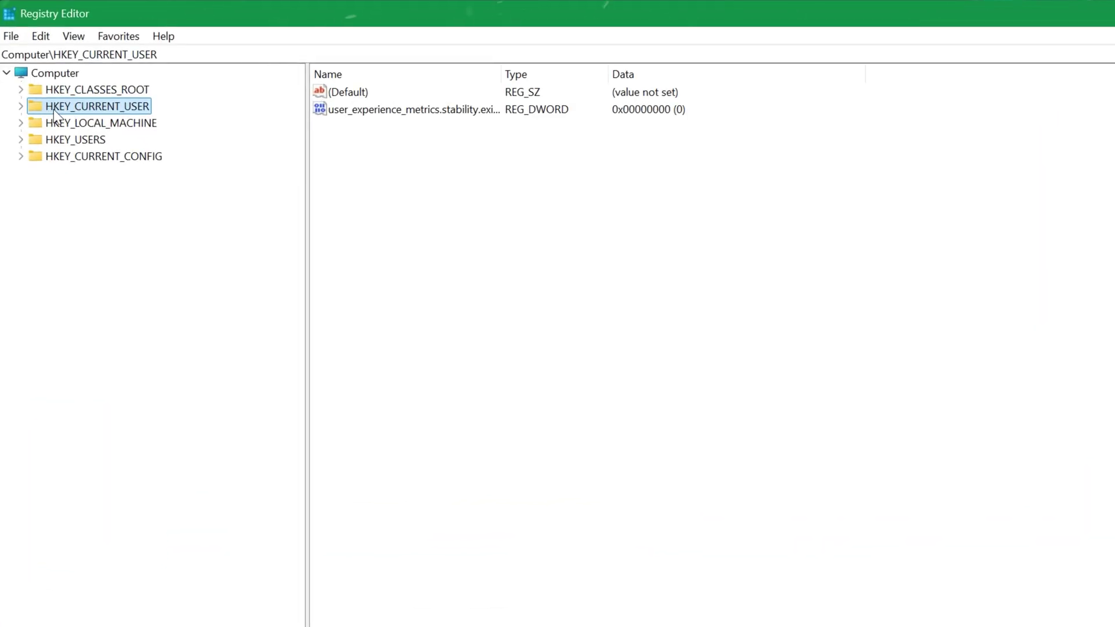
click(22, 106)
click(51, 256)
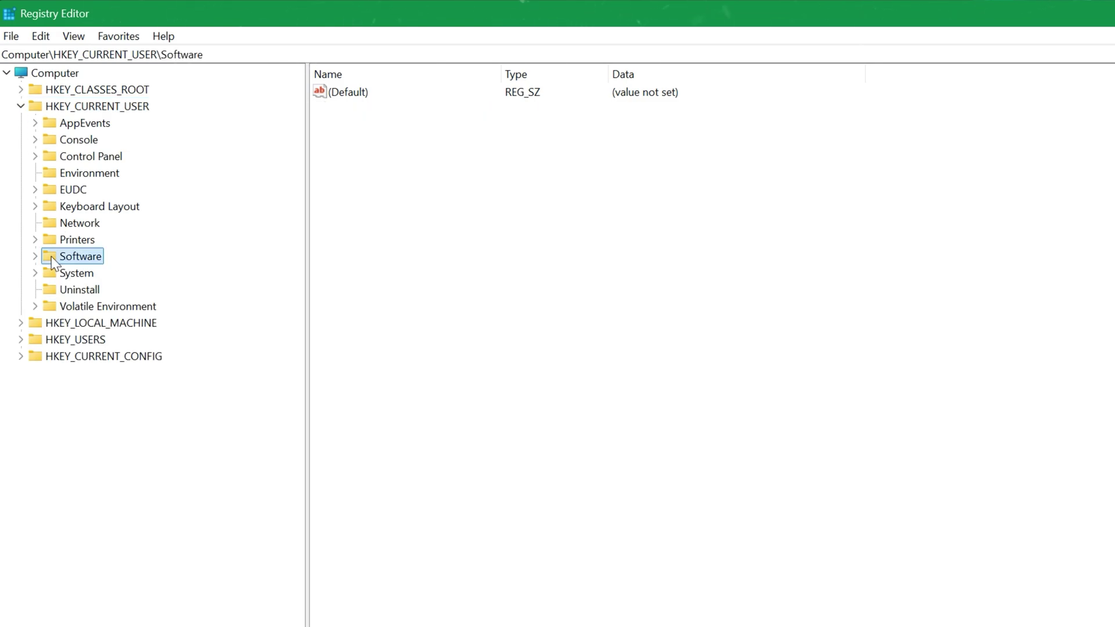
click(35, 256)
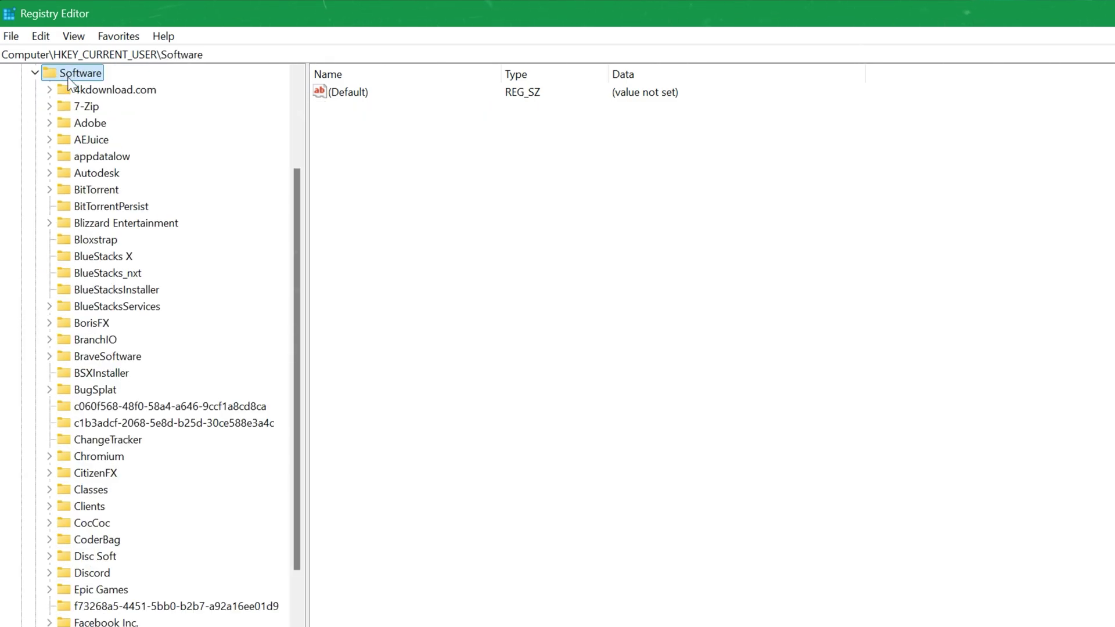
scroll(102, 443, down, 9)
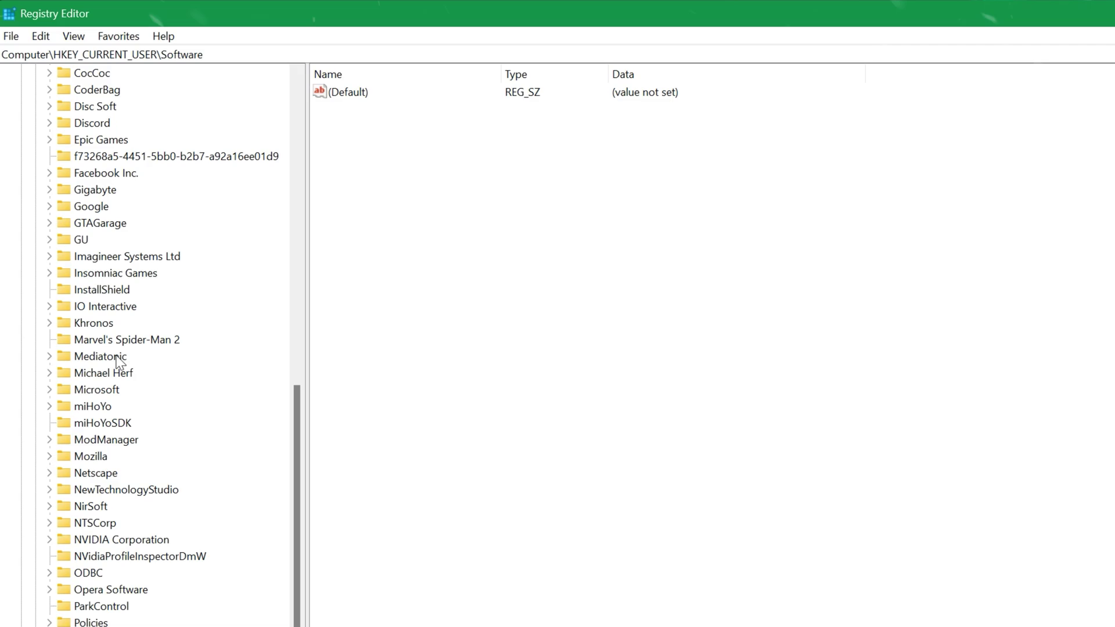
click(88, 274)
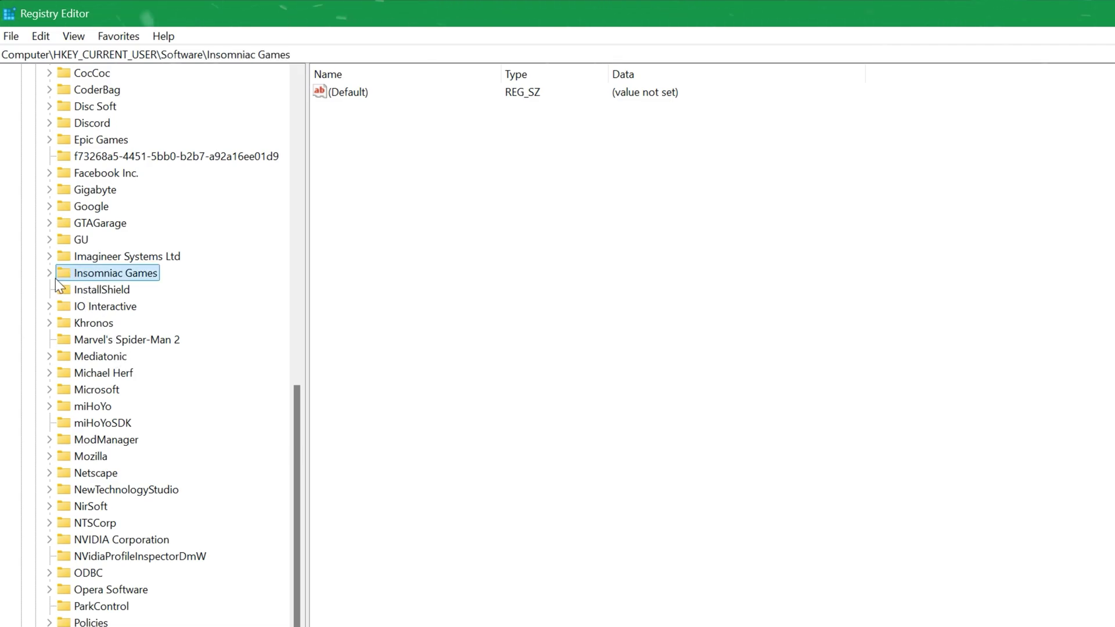
click(50, 275)
click(86, 291)
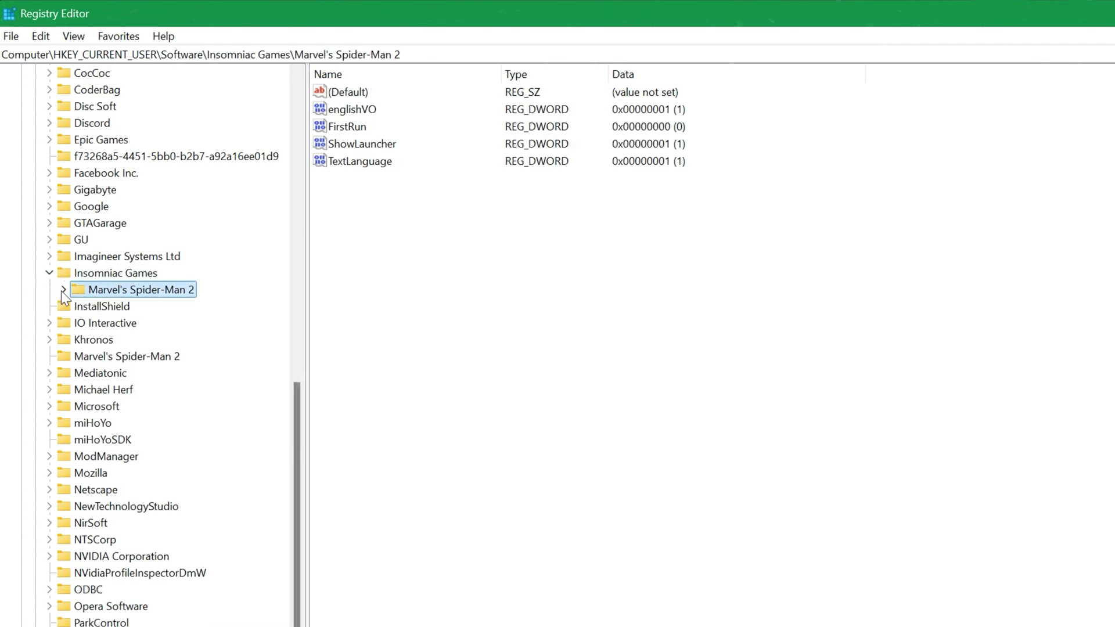
click(64, 290)
click(107, 308)
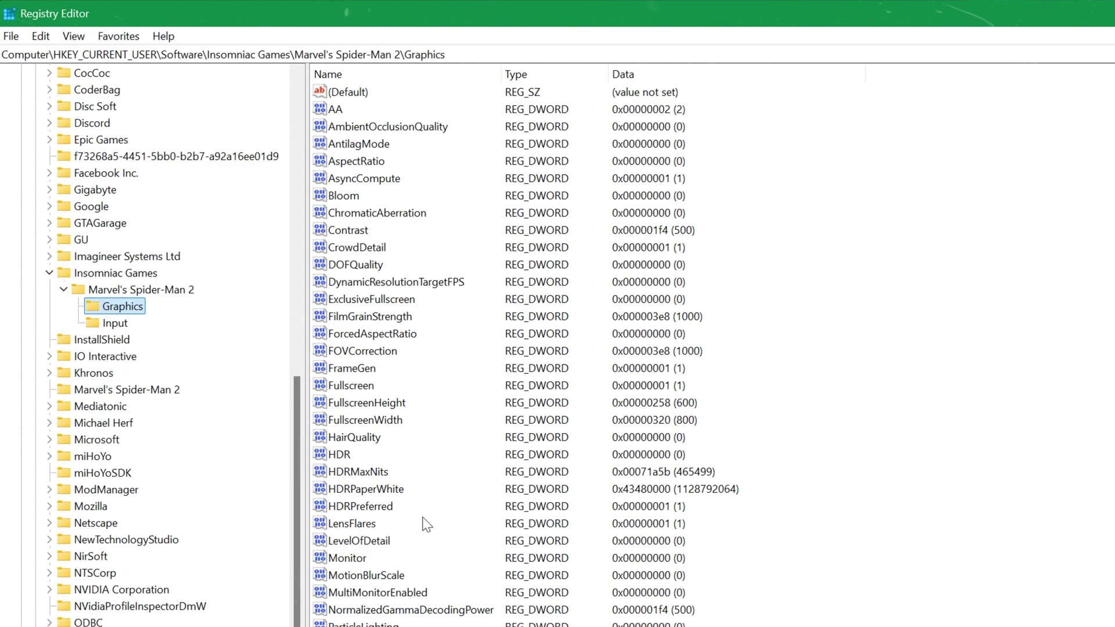
Step: Set the LensFlares and HDRPreferred values to 0
click(372, 508)
click(370, 525)
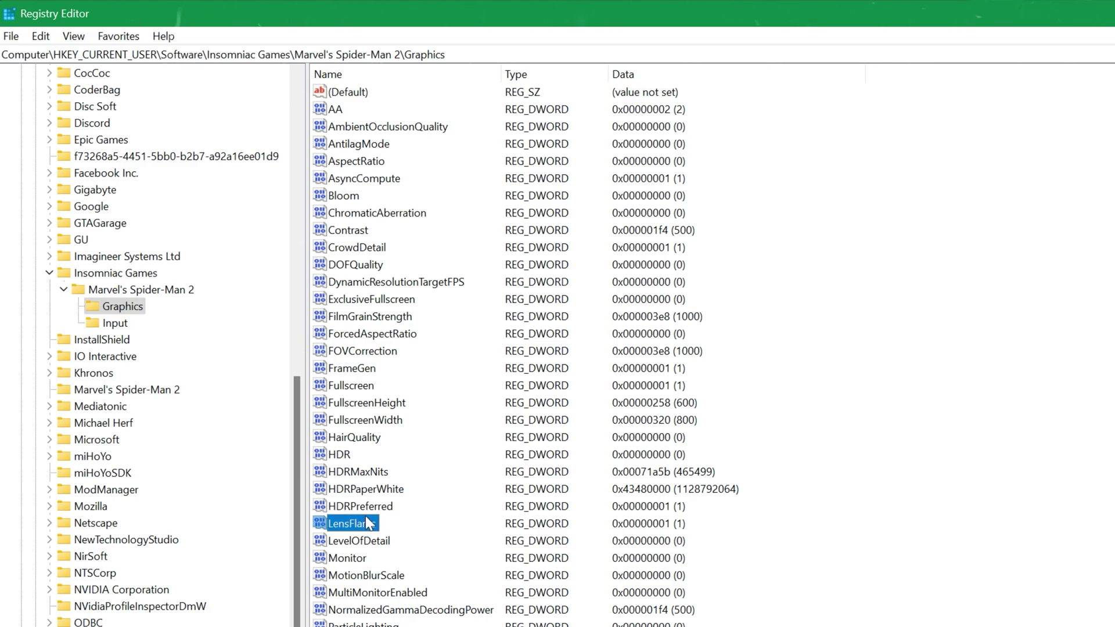
right_click(357, 527)
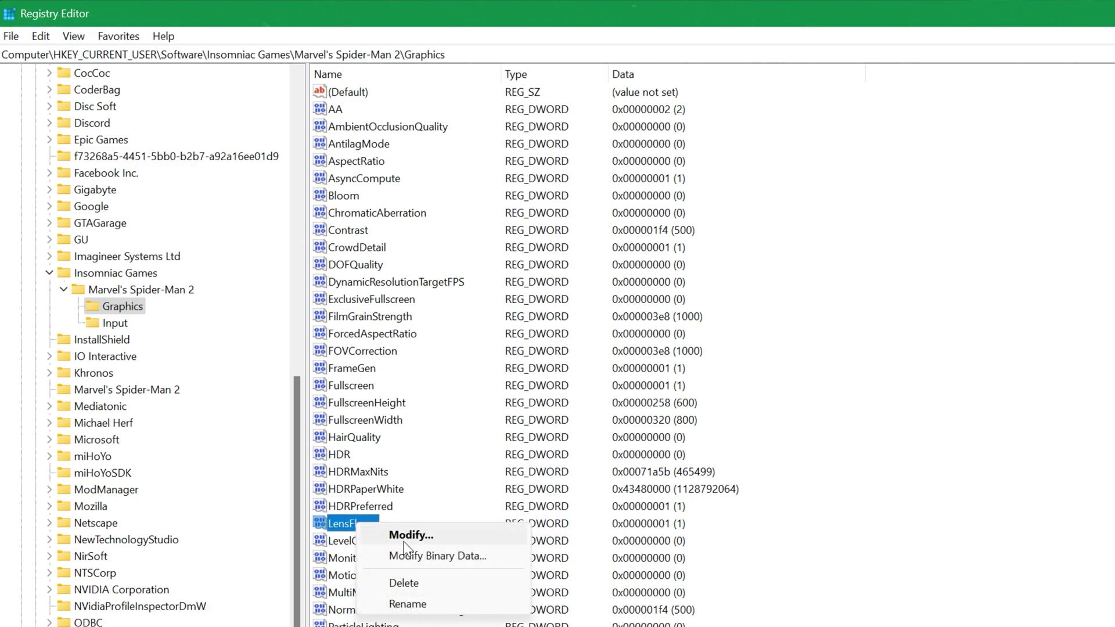
click(406, 535)
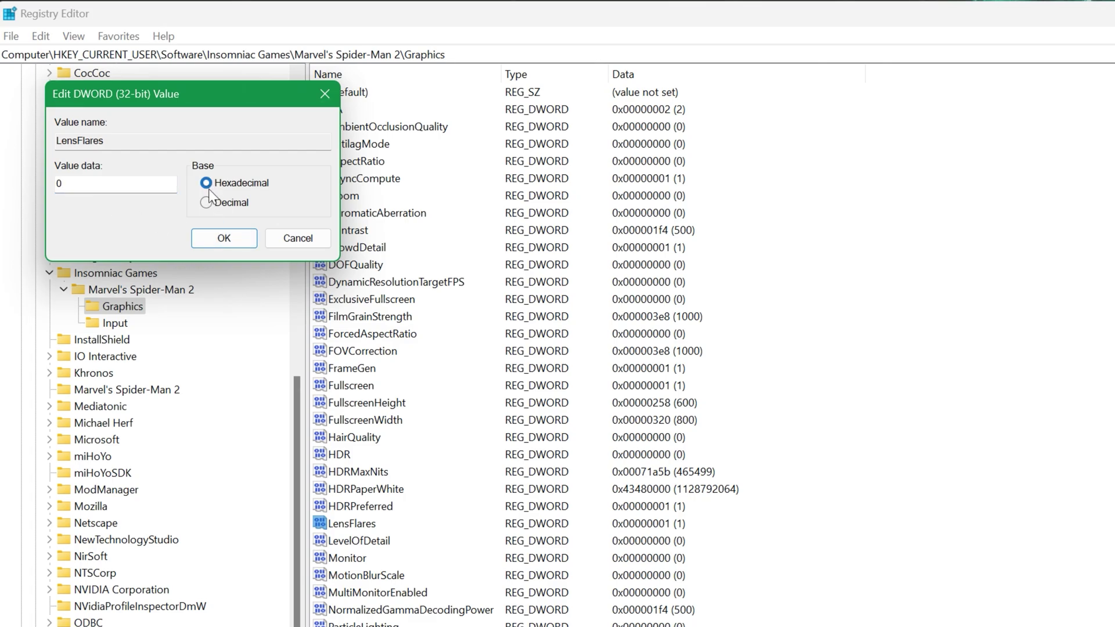
click(224, 238)
click(351, 507)
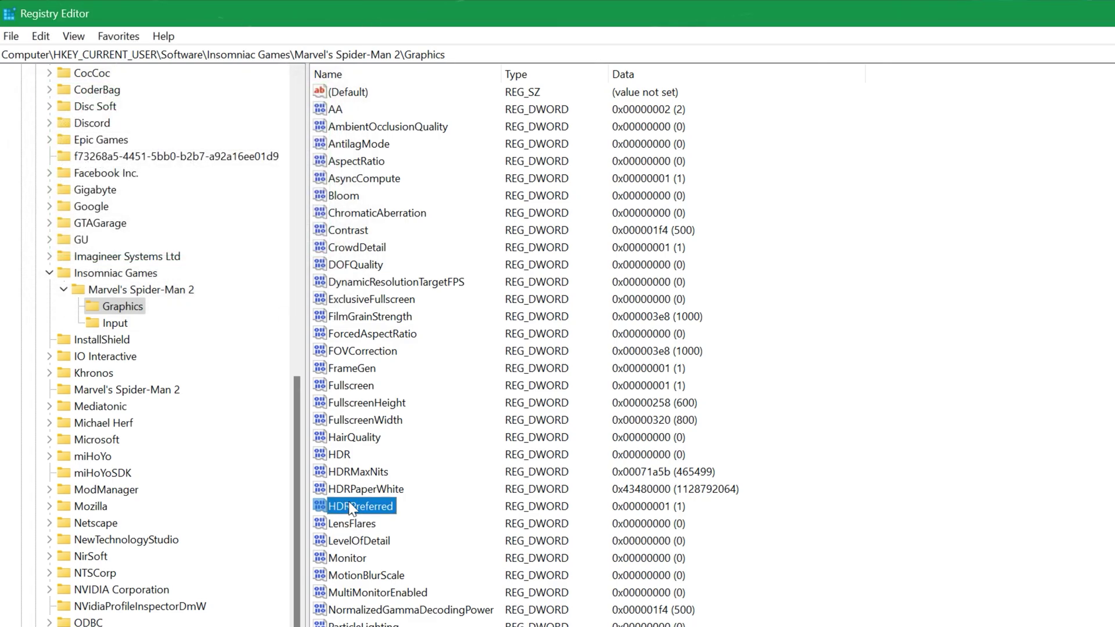
right_click(352, 508)
click(399, 517)
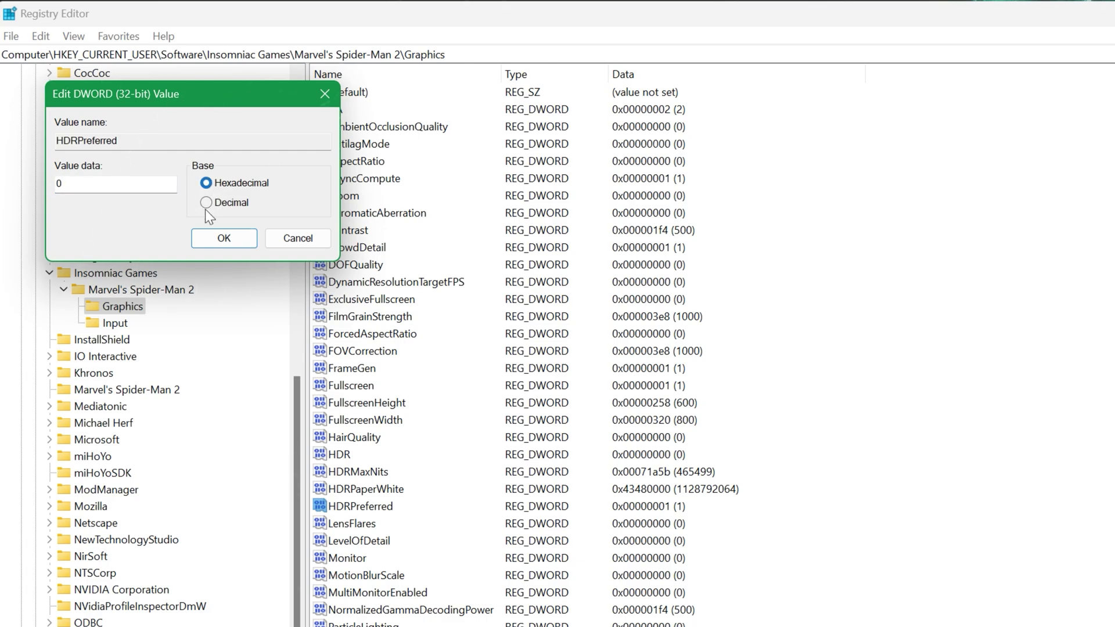
click(225, 243)
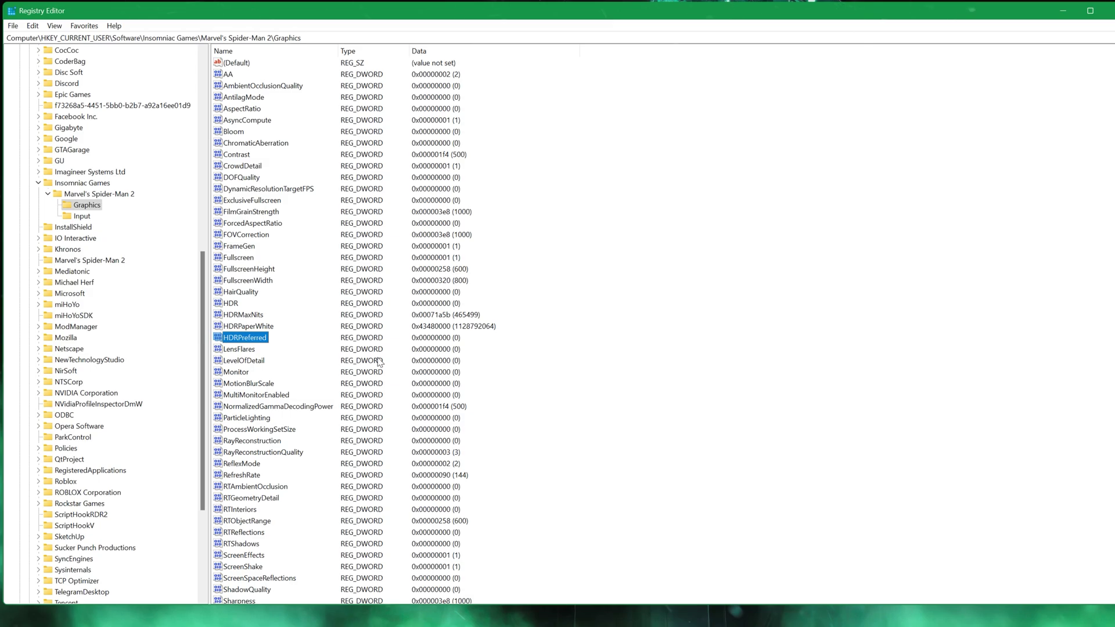
Step: Set RayReconstructionQuality to 0 and RTObjectRange to decimal 100
right_click(226, 457)
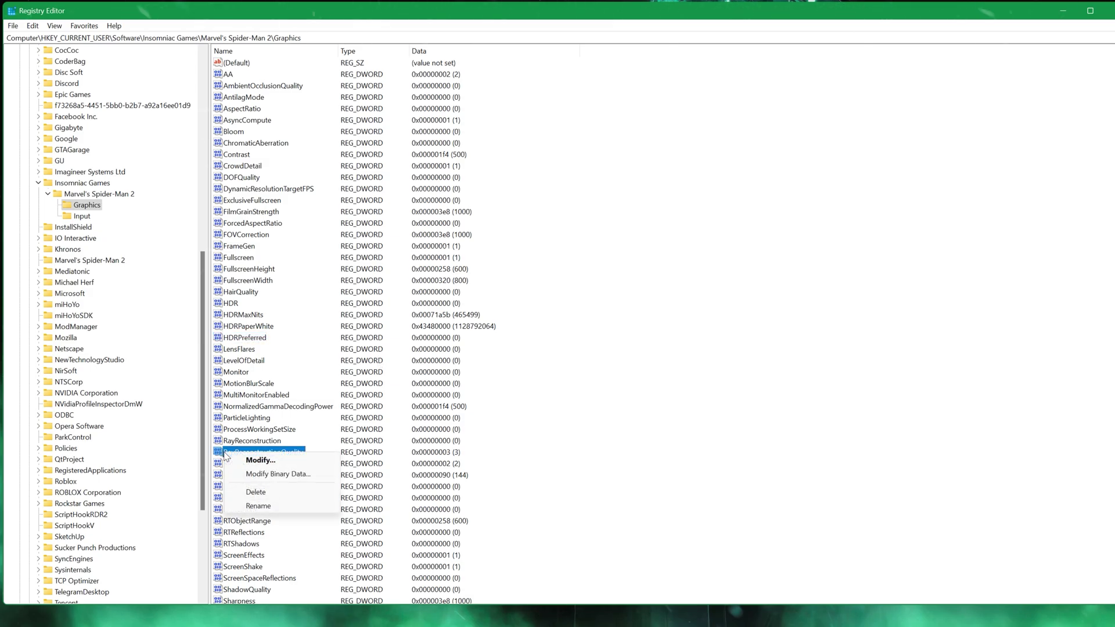
click(256, 459)
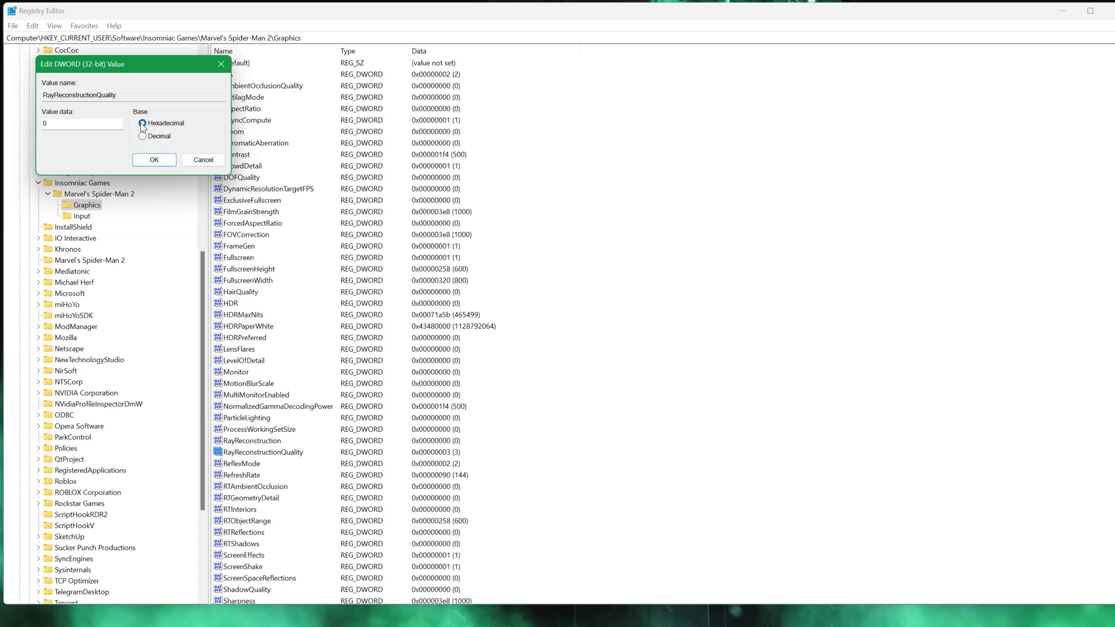
click(155, 161)
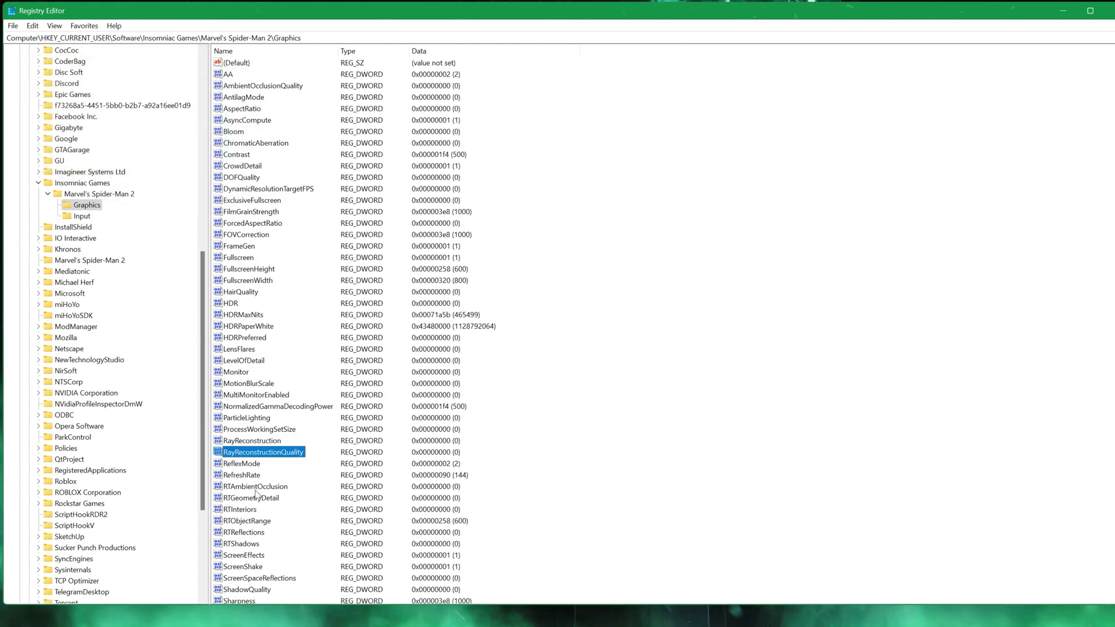
right_click(246, 525)
click(270, 529)
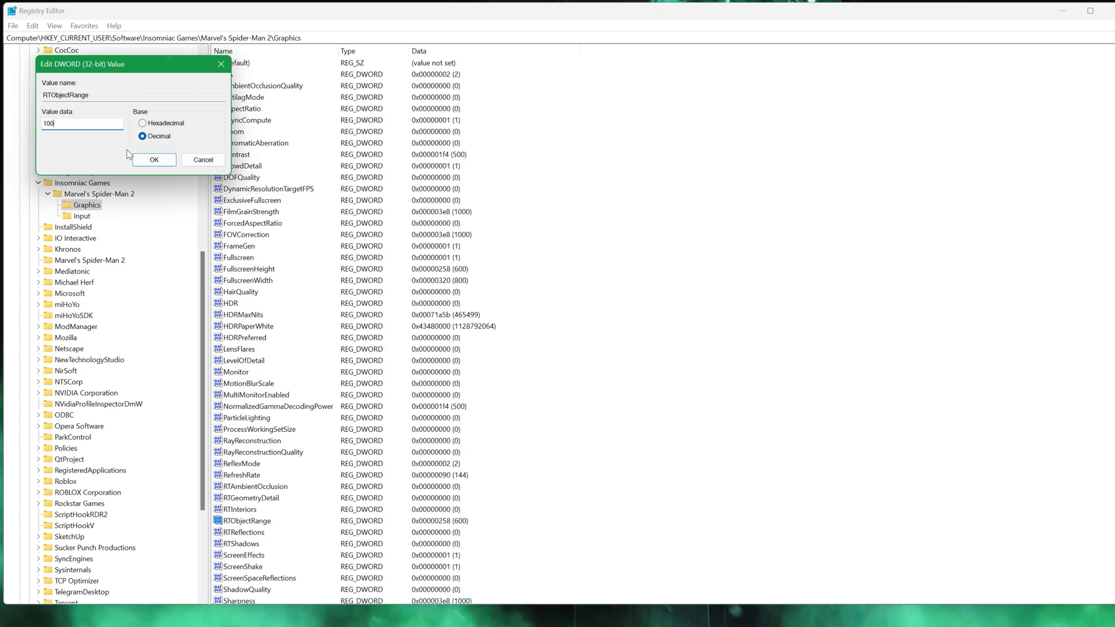
click(148, 162)
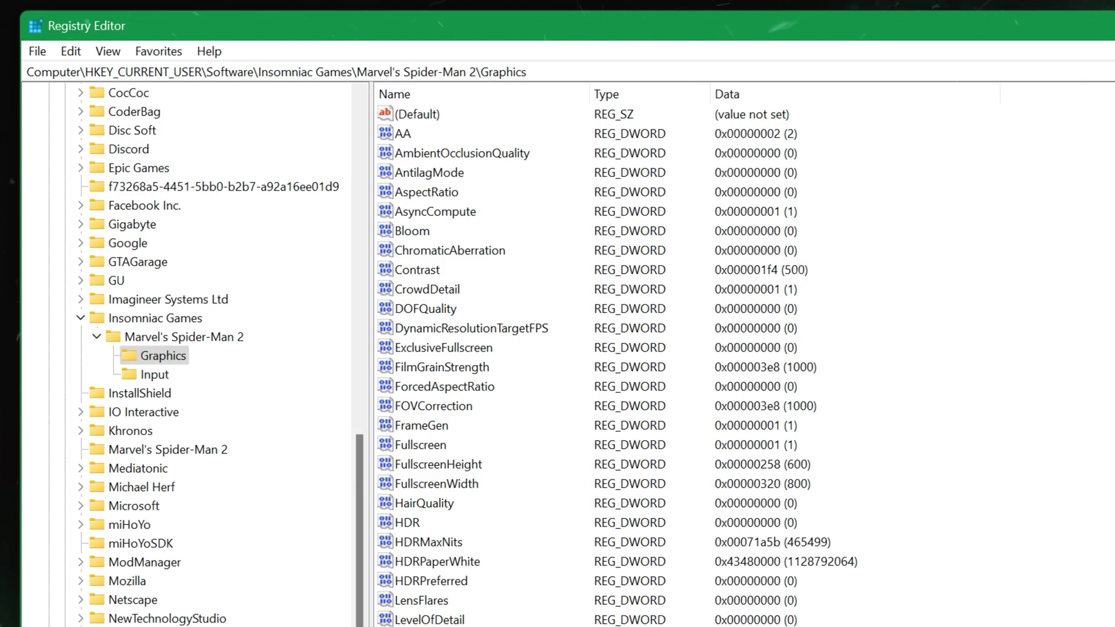
Step: Change the ShowLauncher value in the Marvel's Spider-Man 2 key to 0
click(131, 340)
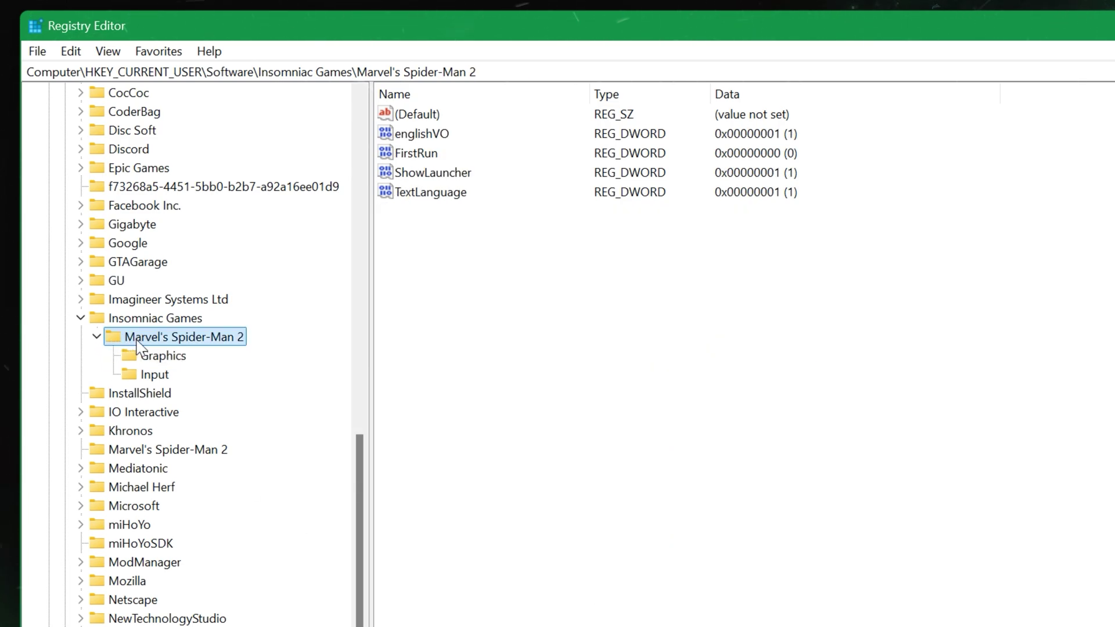
click(401, 176)
right_click(411, 178)
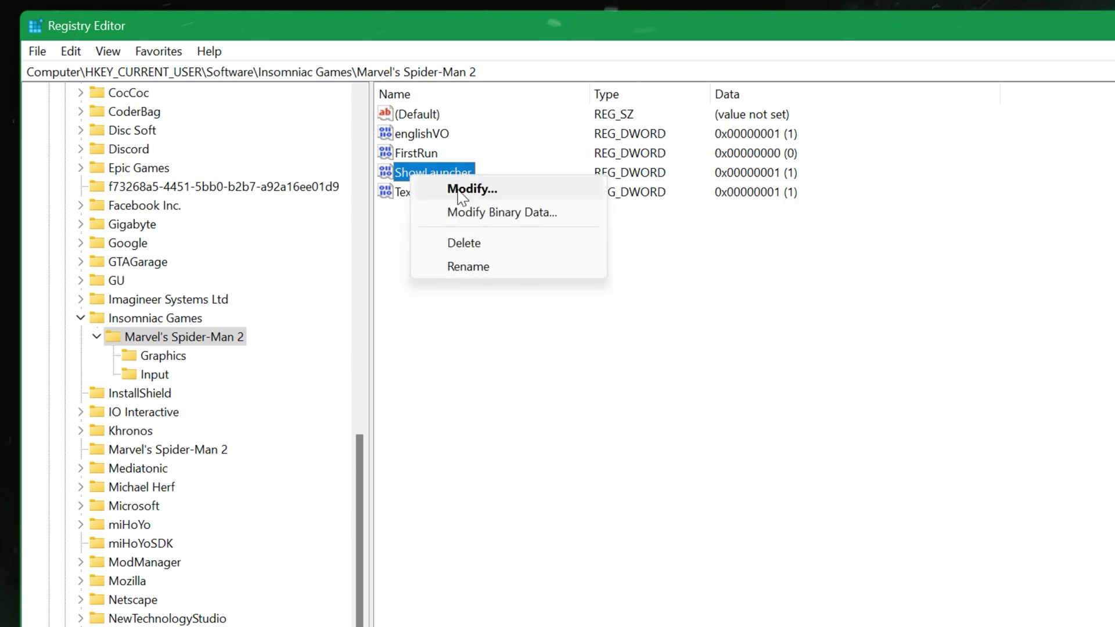
click(471, 186)
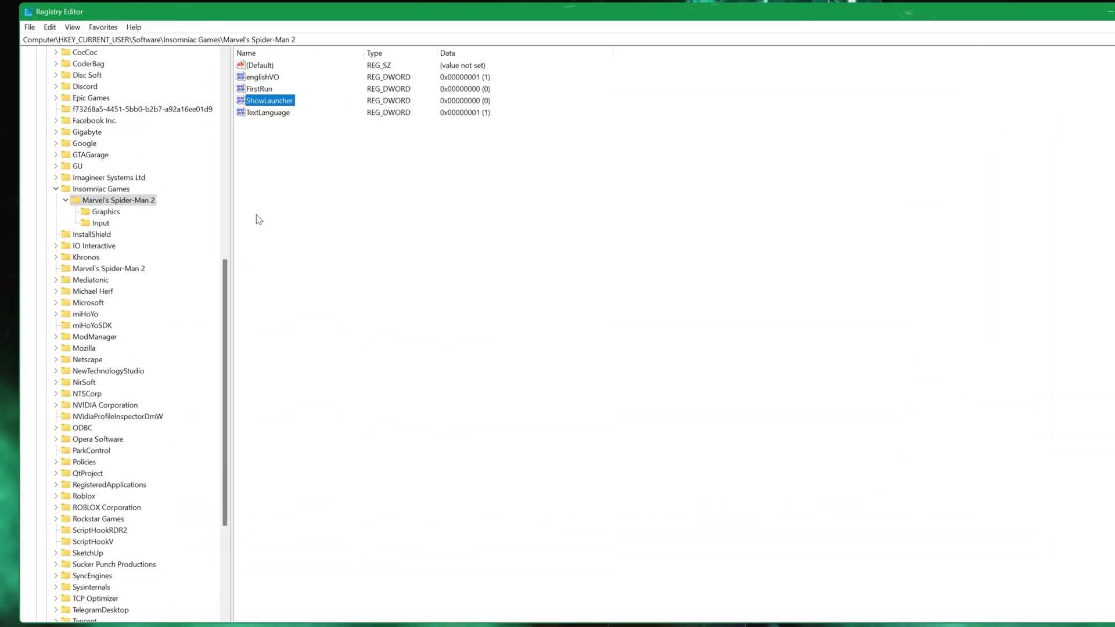
Step: Open AsyncCompute in Graphics, cancel the edit without saving, and close Registry Editor
click(106, 212)
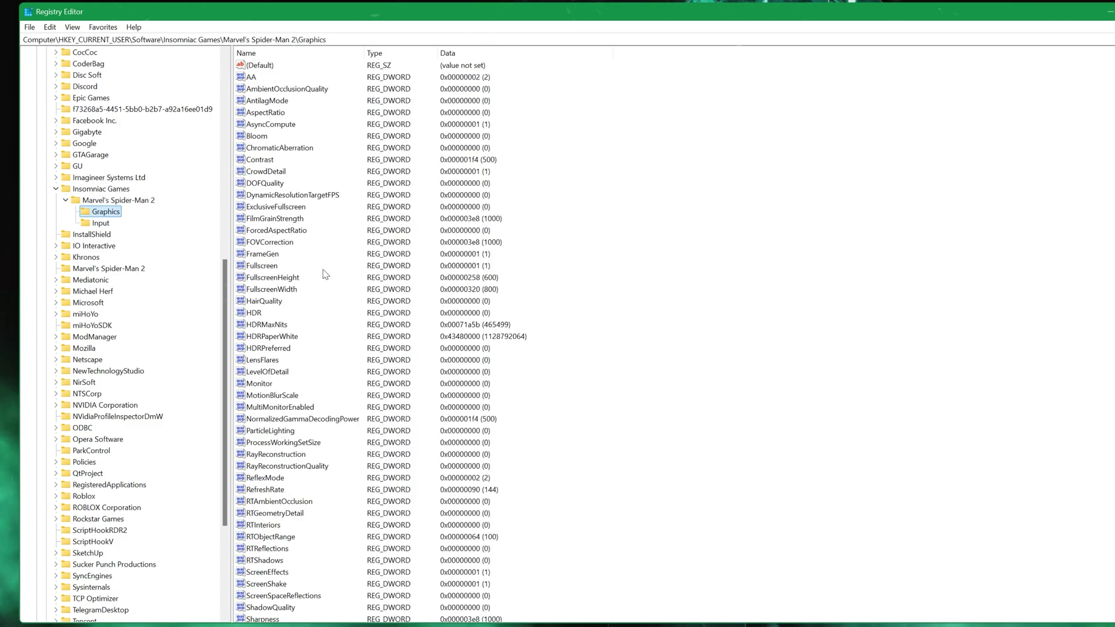
right_click(257, 128)
click(286, 135)
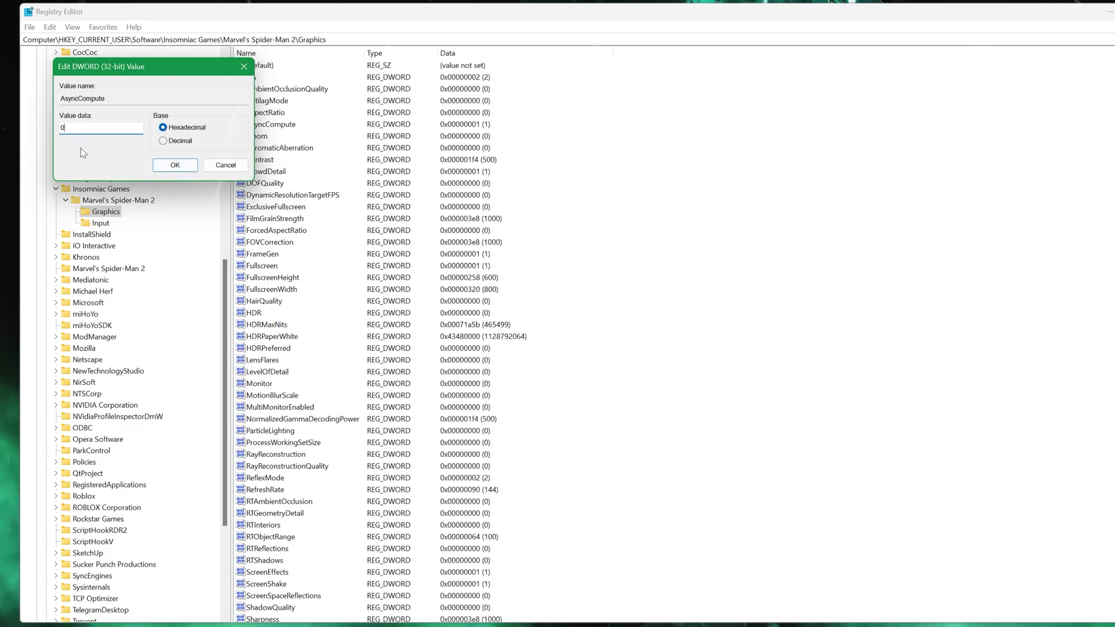
text(0)
key(Escape)
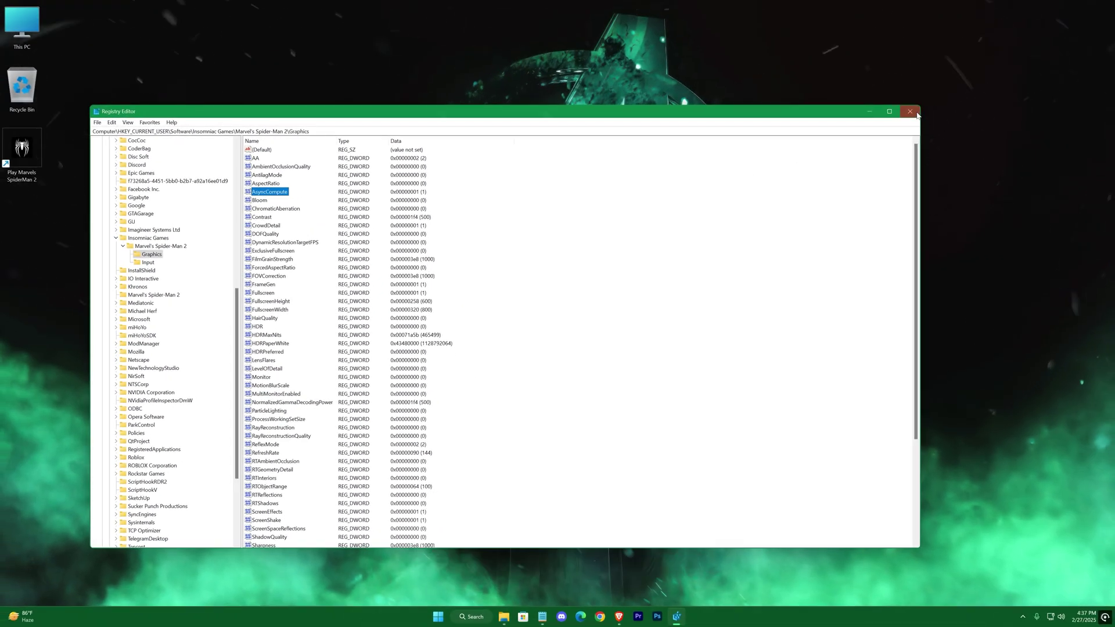
click(915, 114)
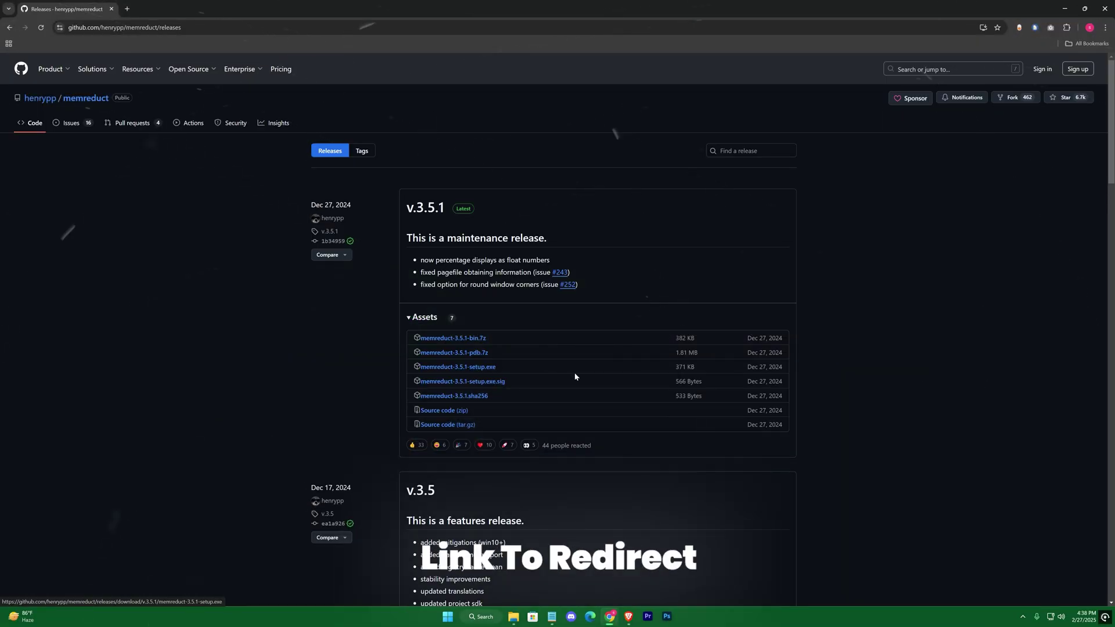
Step: Download and run memreduct-3.5.1-setup.exe from the GitHub release assets
click(482, 366)
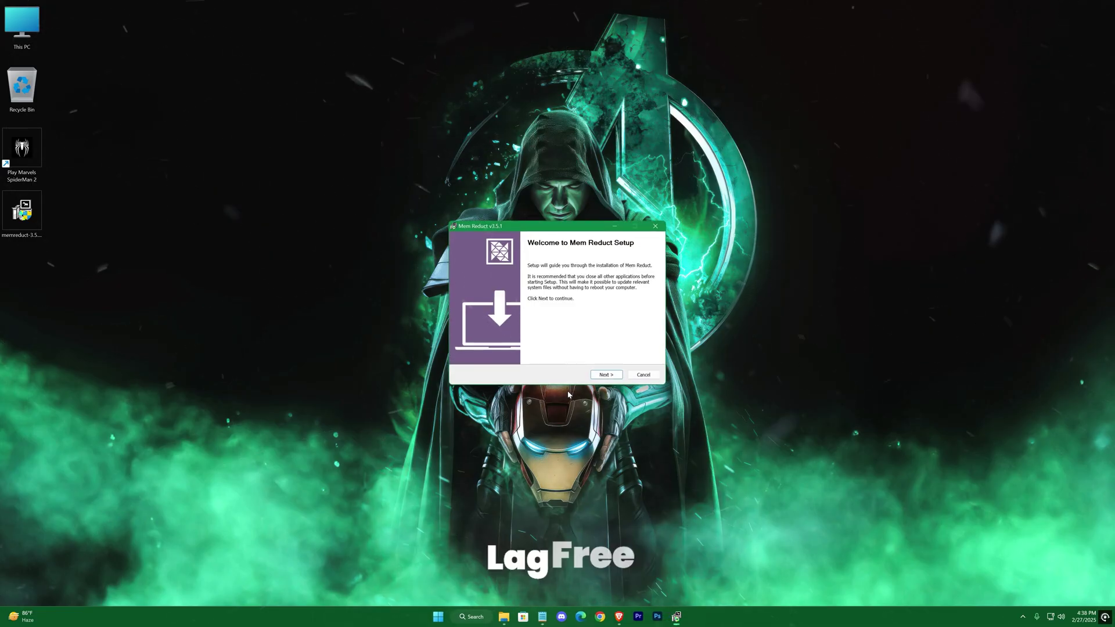
Step: Accept the license, install Mem Reduct, and finish setup with Run Mem Reduct checked
click(601, 378)
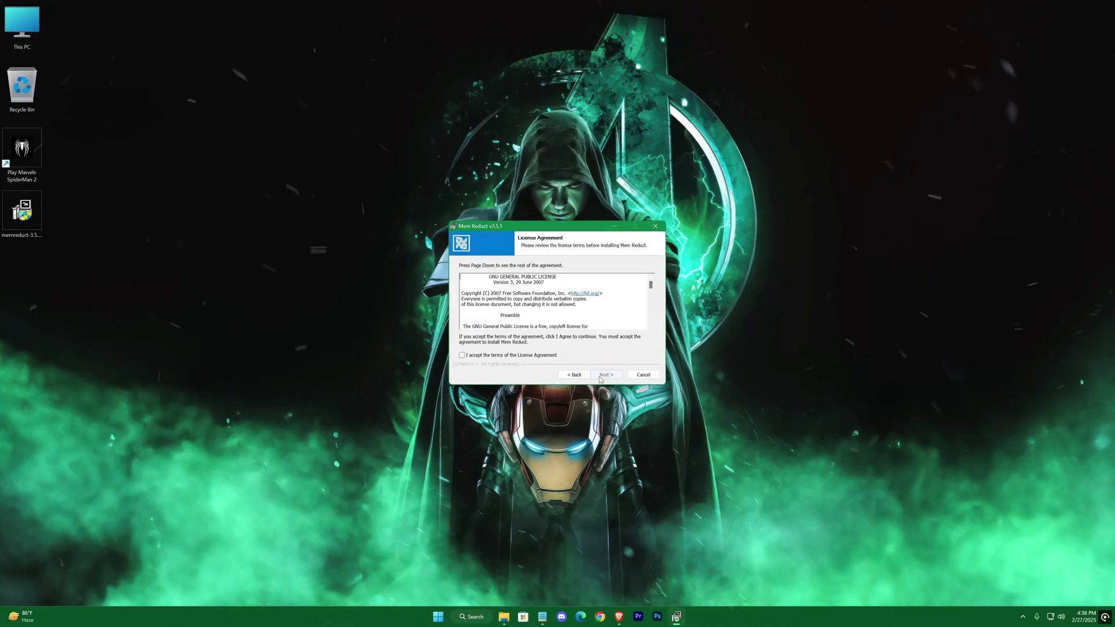
click(479, 355)
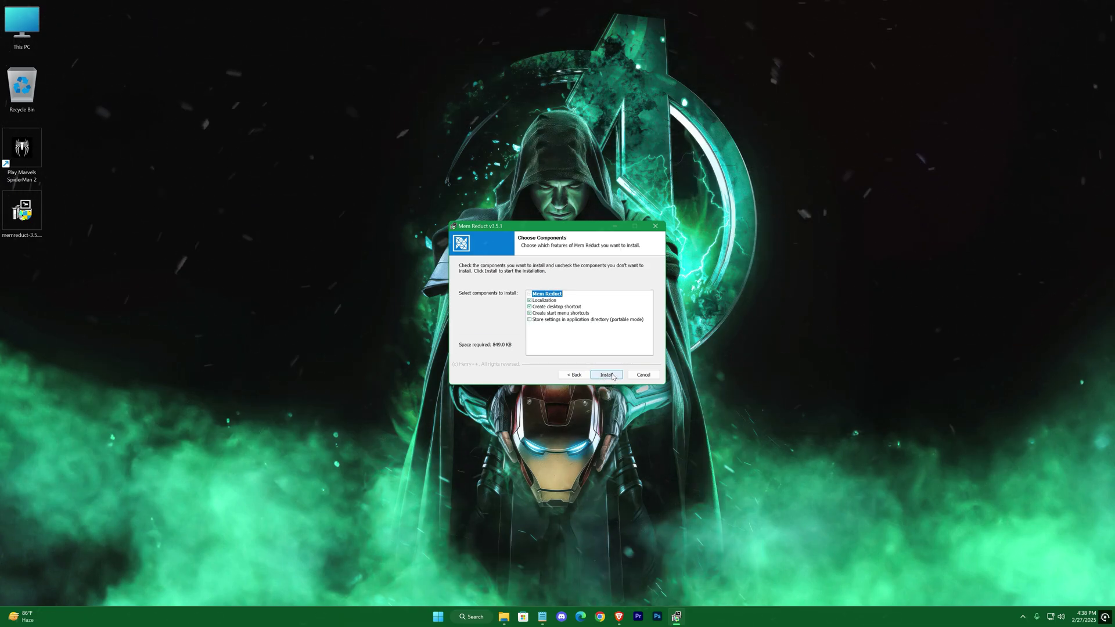
click(607, 375)
click(612, 376)
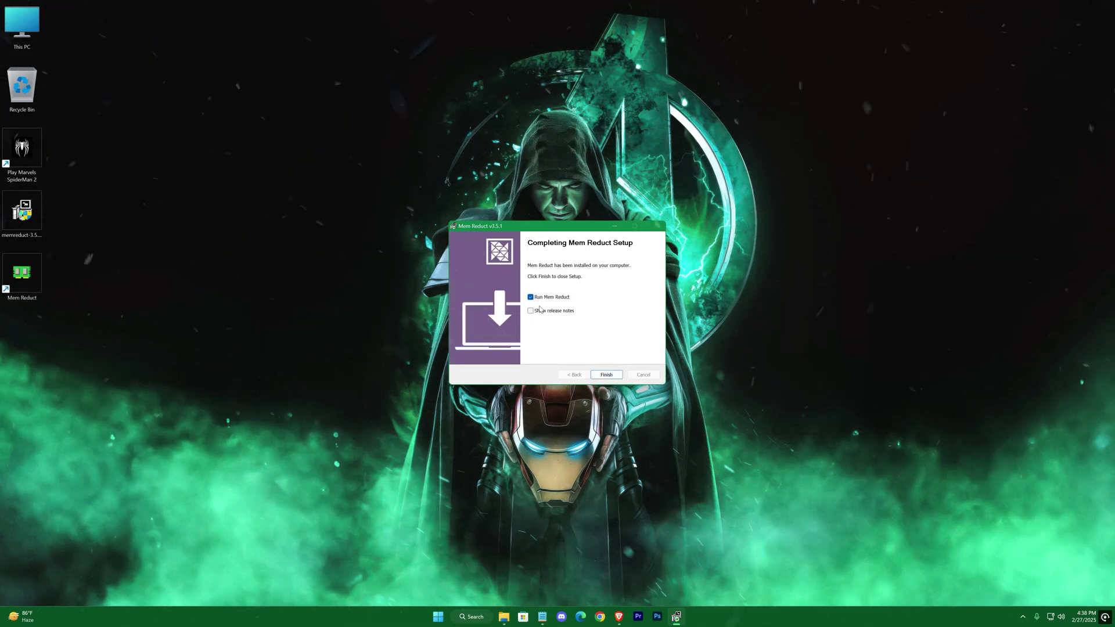
click(606, 375)
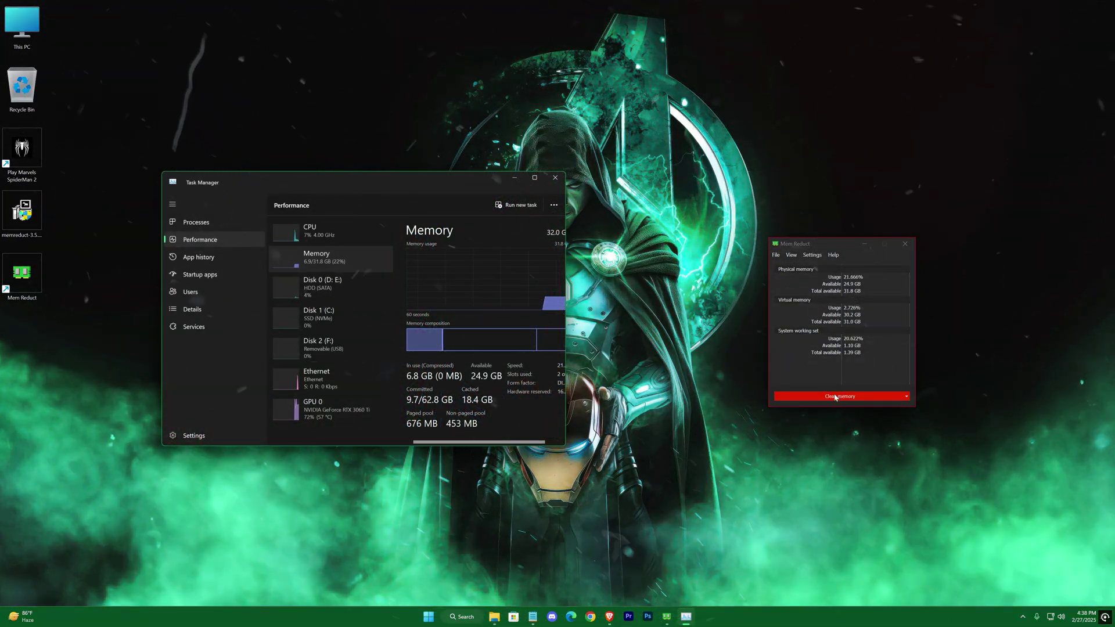
Step: Clean memory to about 9% usage, close Task Manager and Mem Reduct, then check the tray icons
click(838, 397)
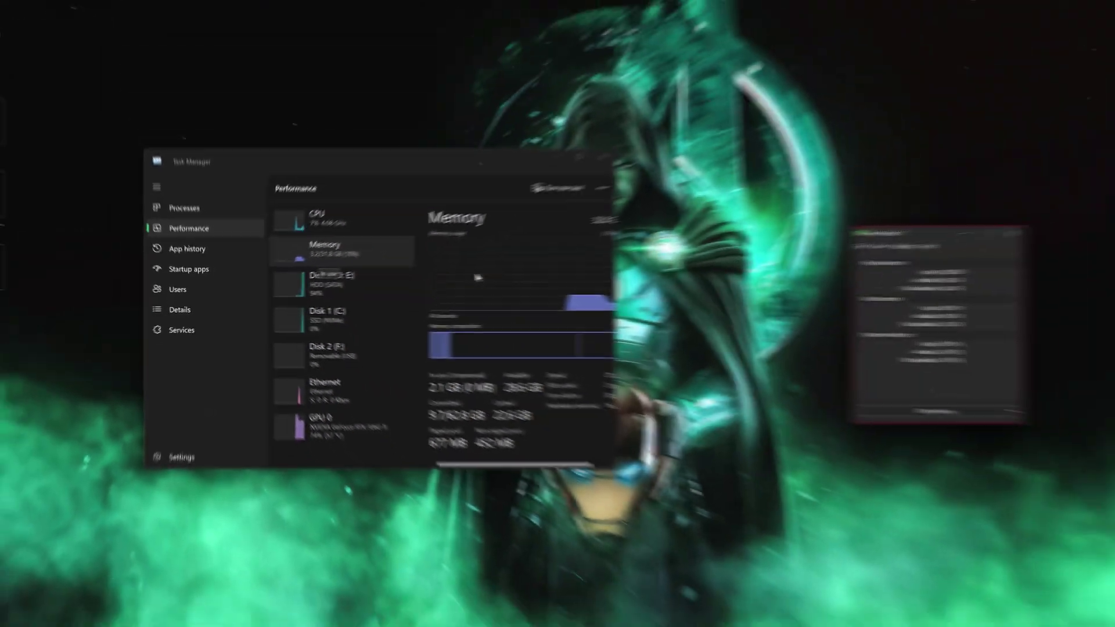
key(alt+F4)
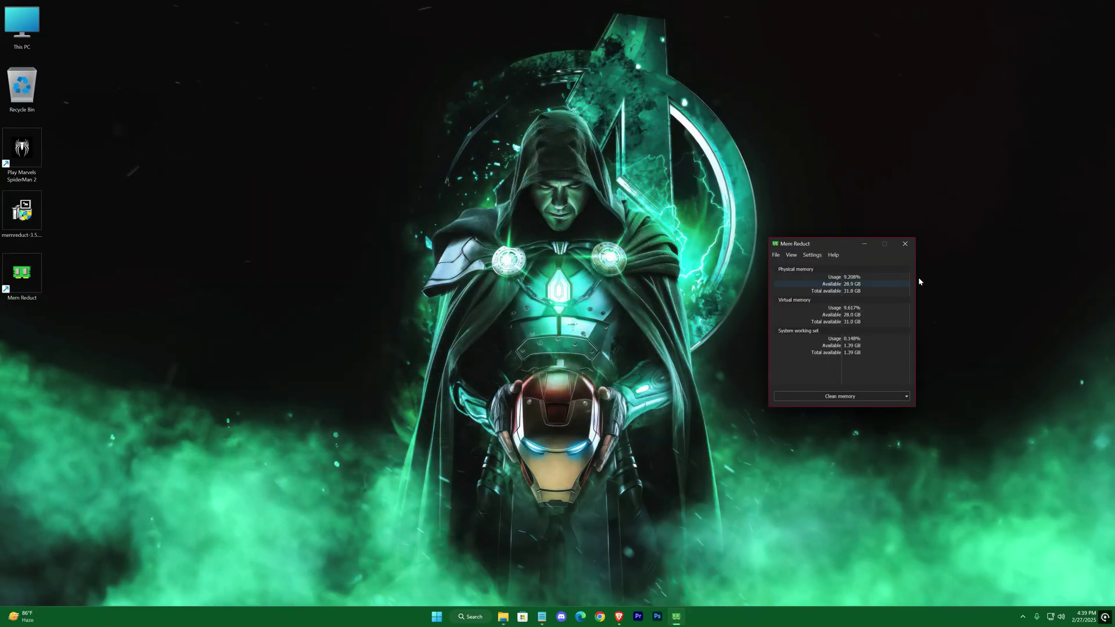
click(906, 244)
click(1022, 617)
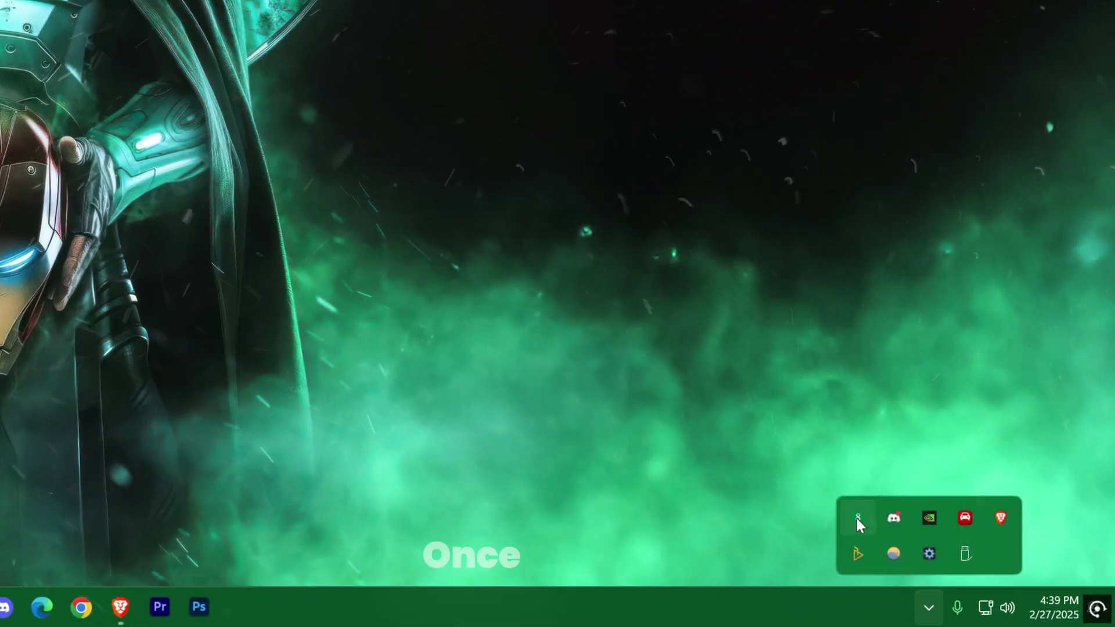
Step: Pause Spider-Man 2 and run Mem Reduct's Clean memory from the tray, bringing memory to about 8.9%
mouse_move(856, 517)
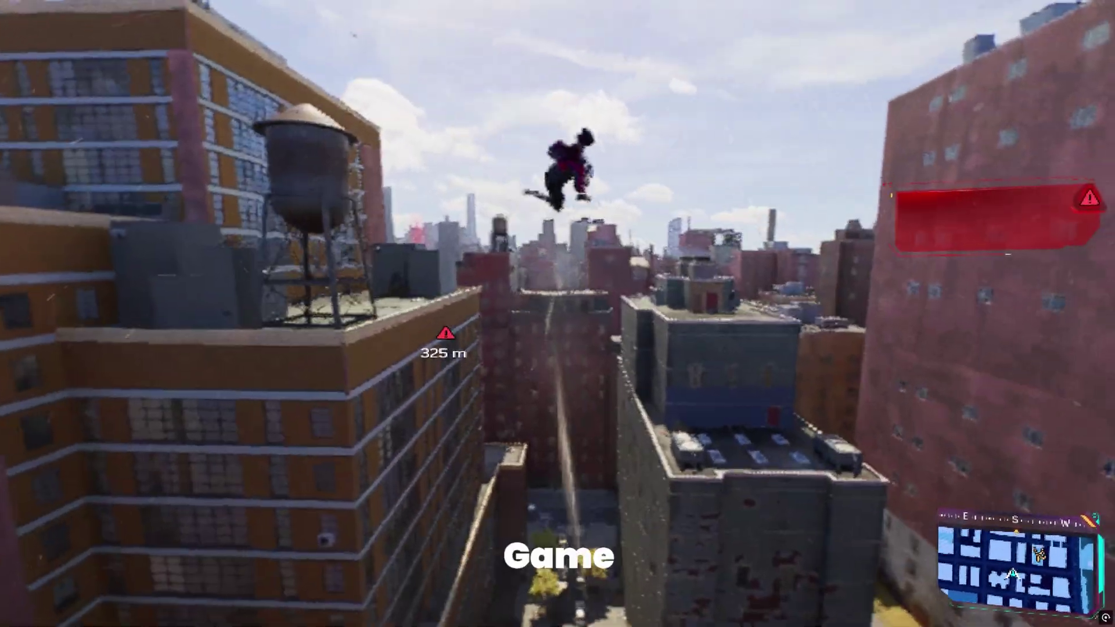
key(Escape)
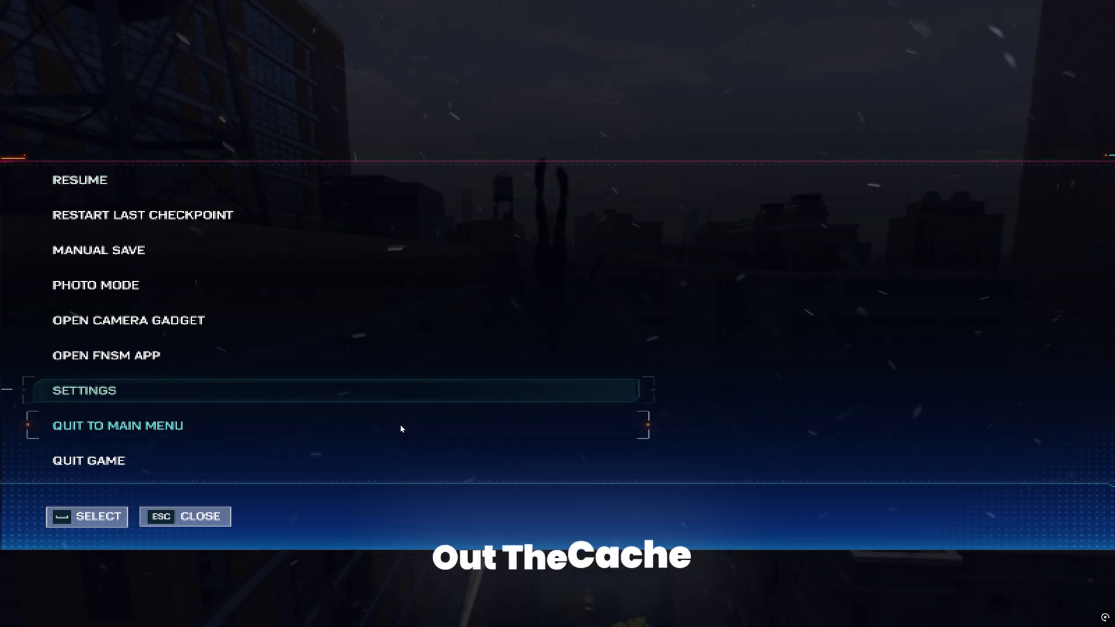
key(super)
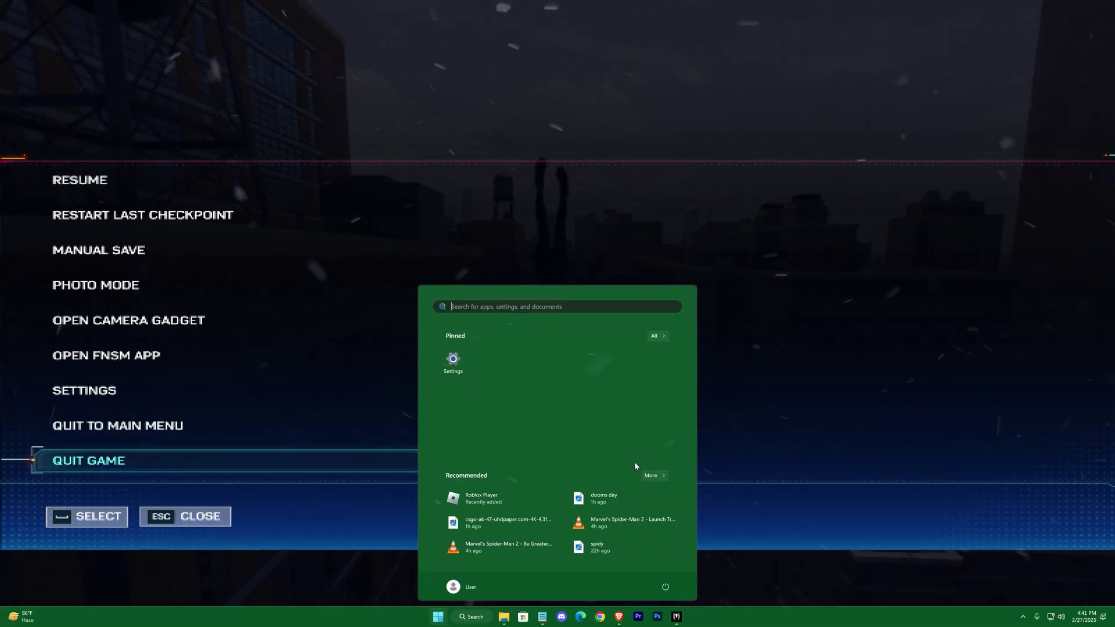
click(1023, 619)
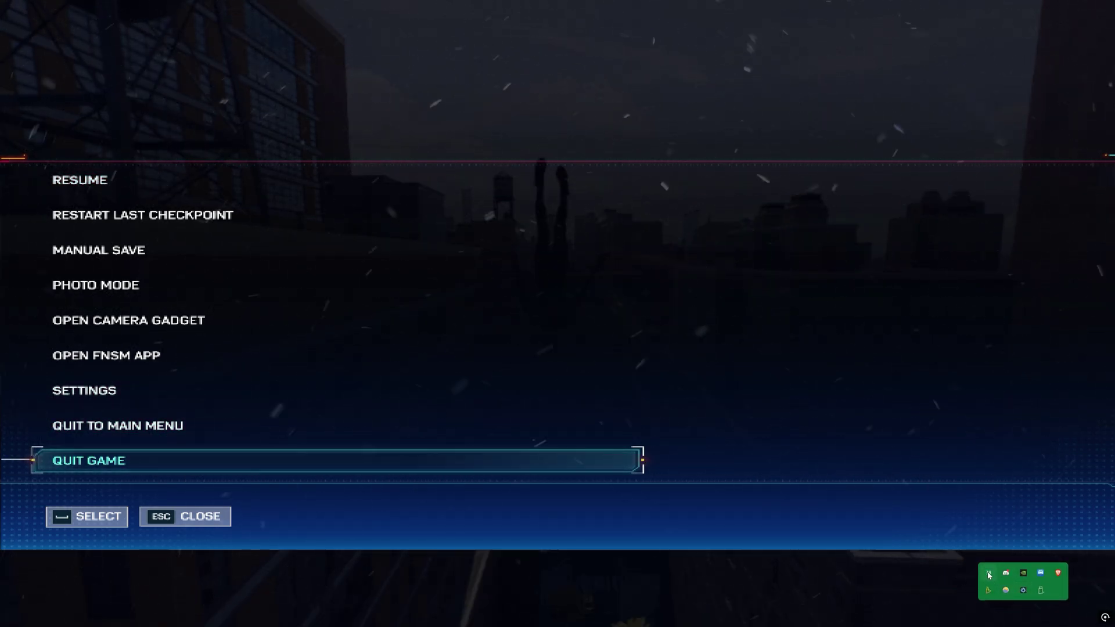
right_click(988, 575)
click(1027, 482)
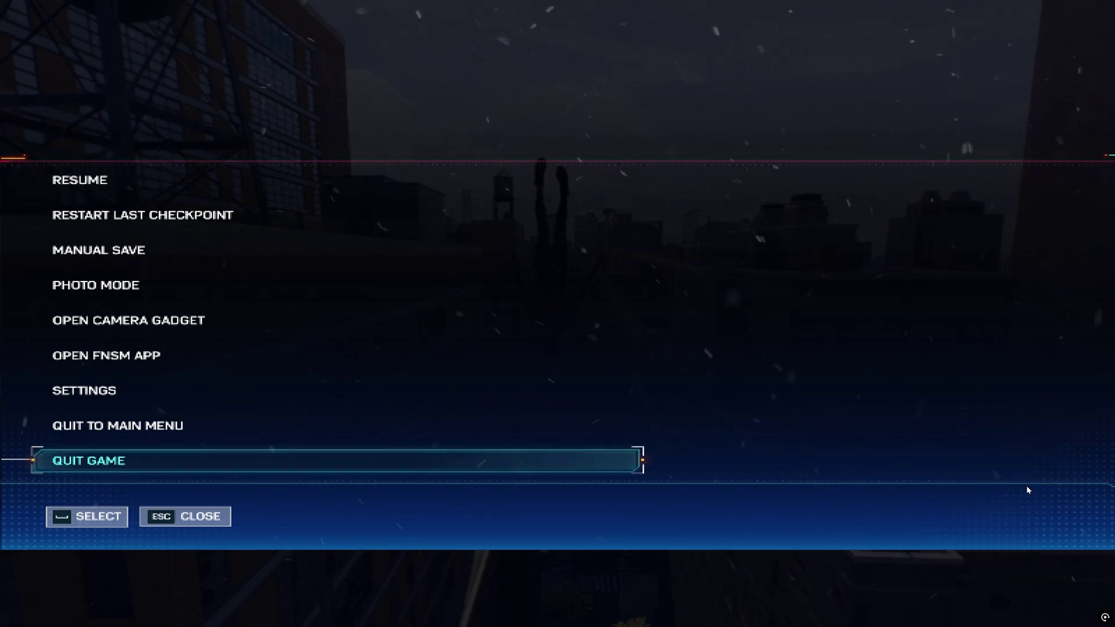